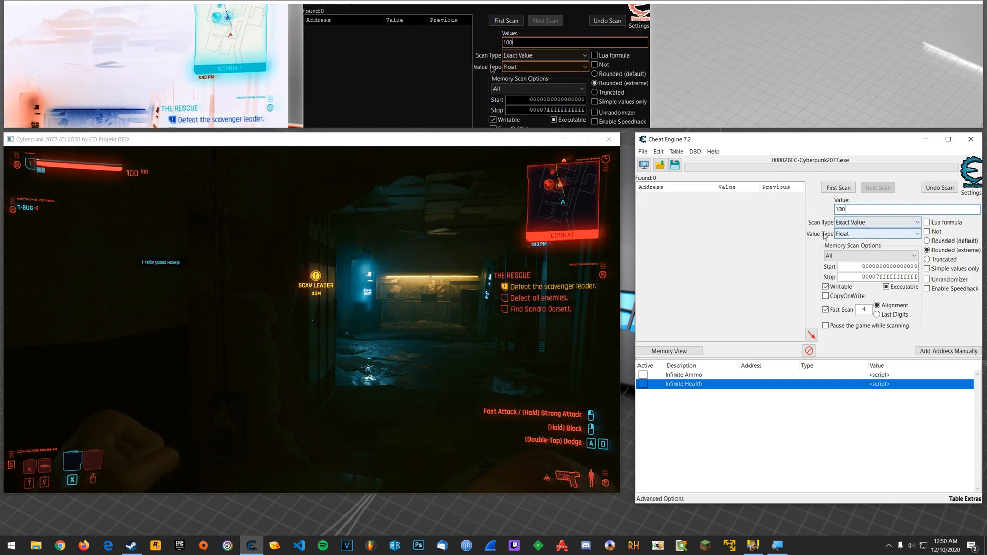
Run a first scan of Cyberpunk2077.exe for the Float value 100 matching current health.
left_click(861, 235)
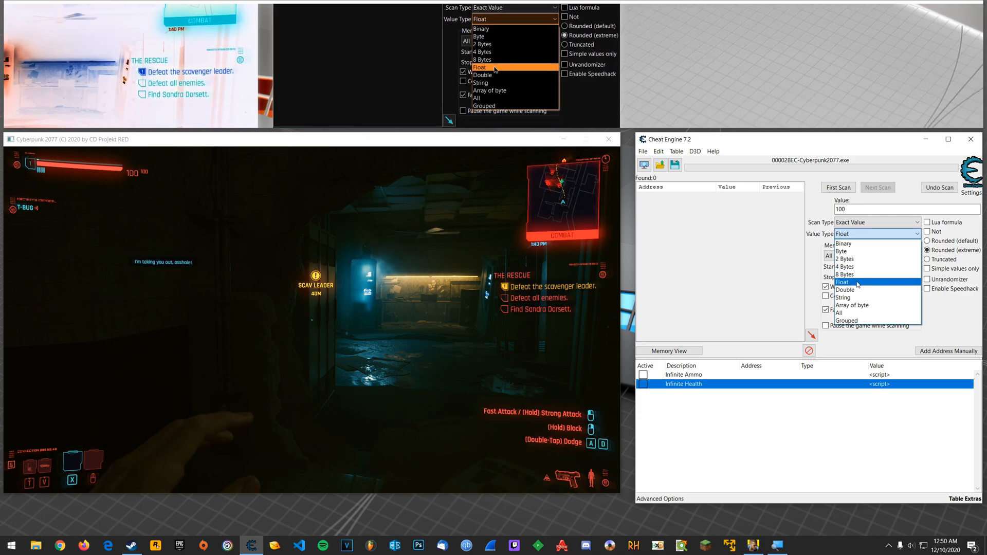
left_click(857, 284)
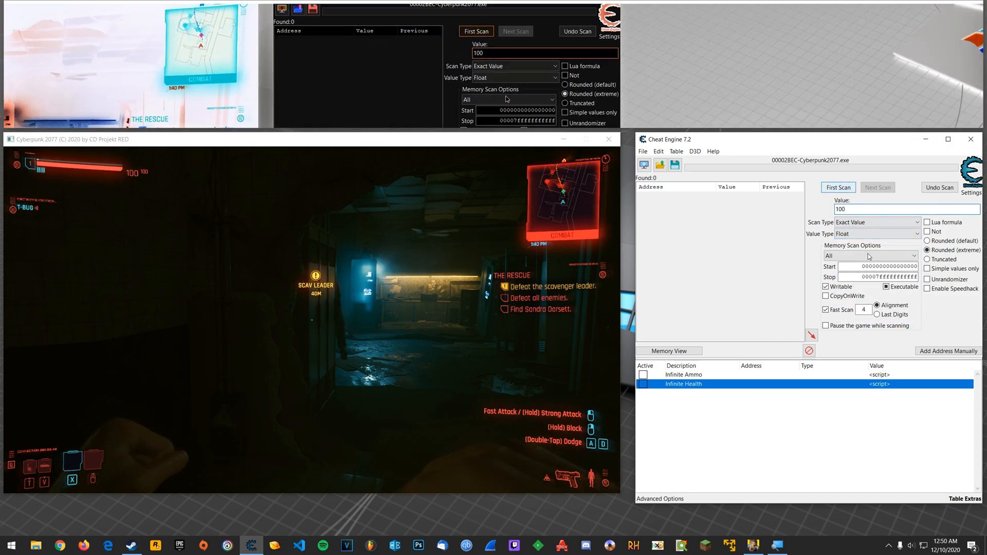
left_click(839, 188)
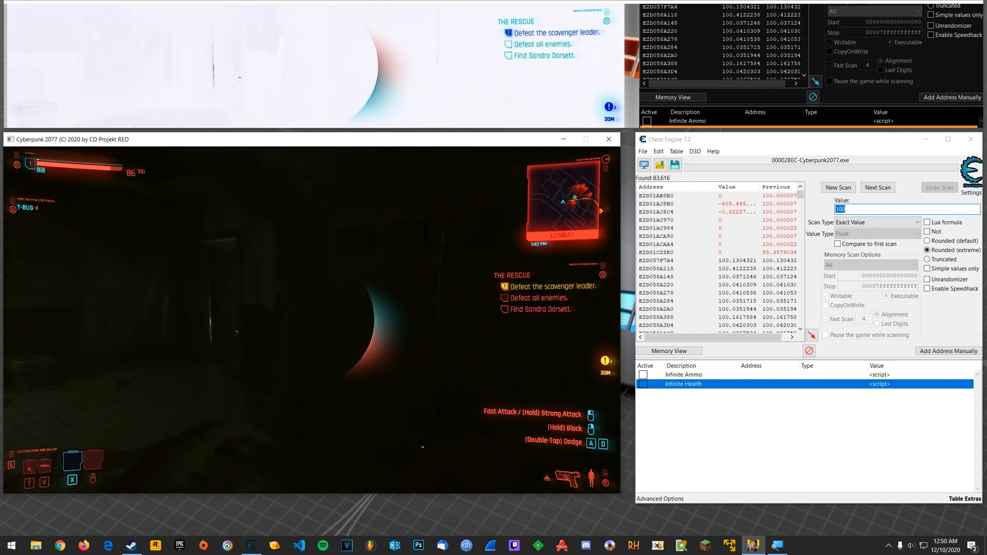
Rescan for the new health value 86, narrowing the candidates to three addresses near 85.71.
key("alt+Tab")
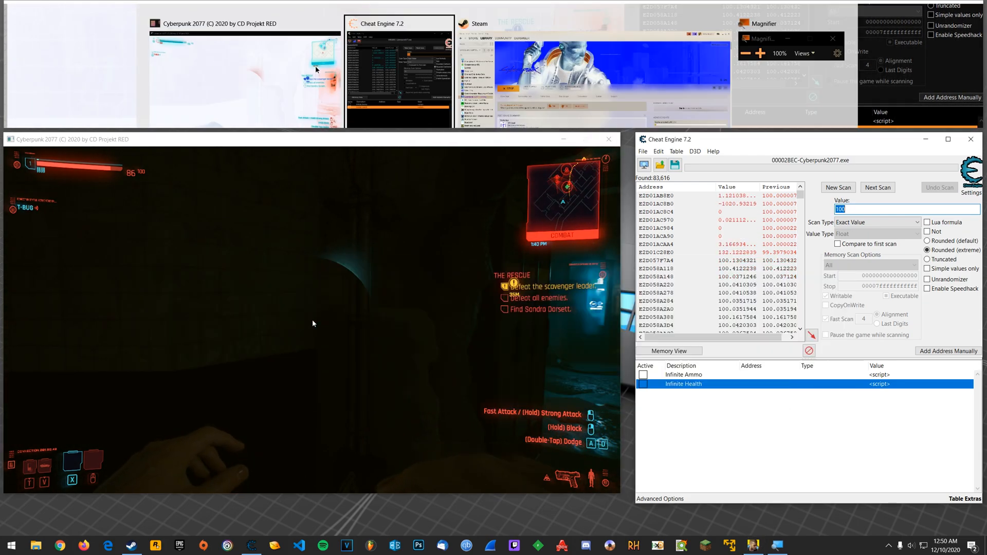
type("86")
key("Return")
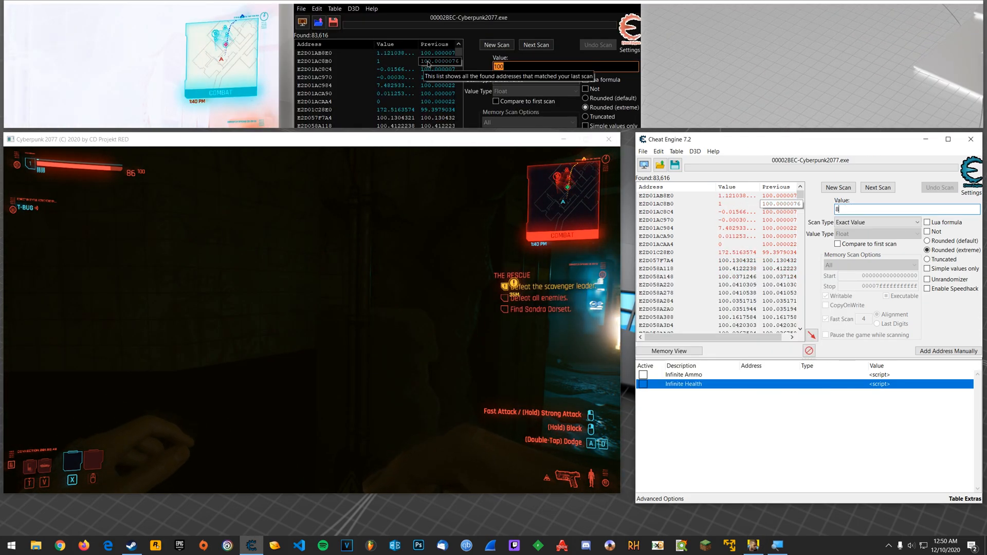
left_click(877, 187)
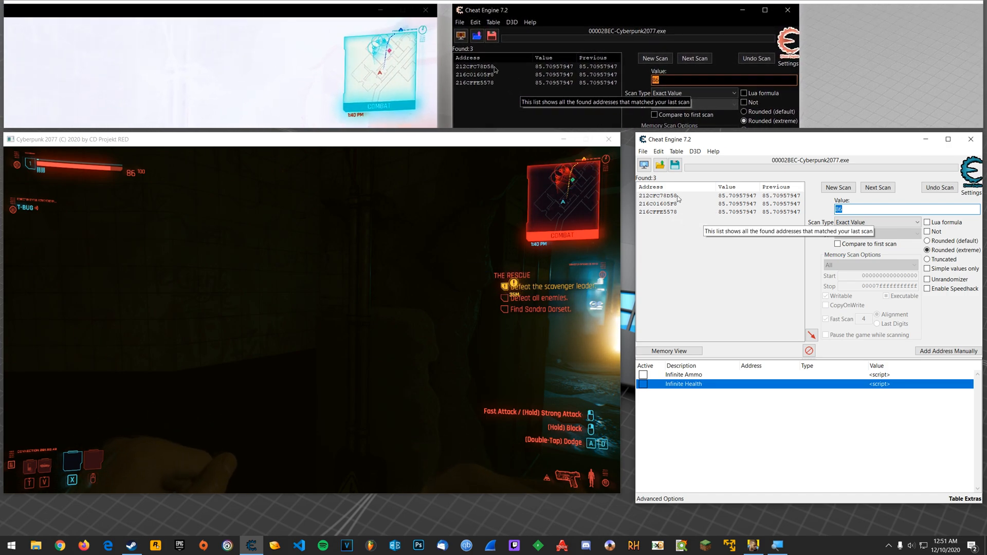
Add the three found addresses to the table and set 216CFFE5578's value to 999.
double_click(659, 195)
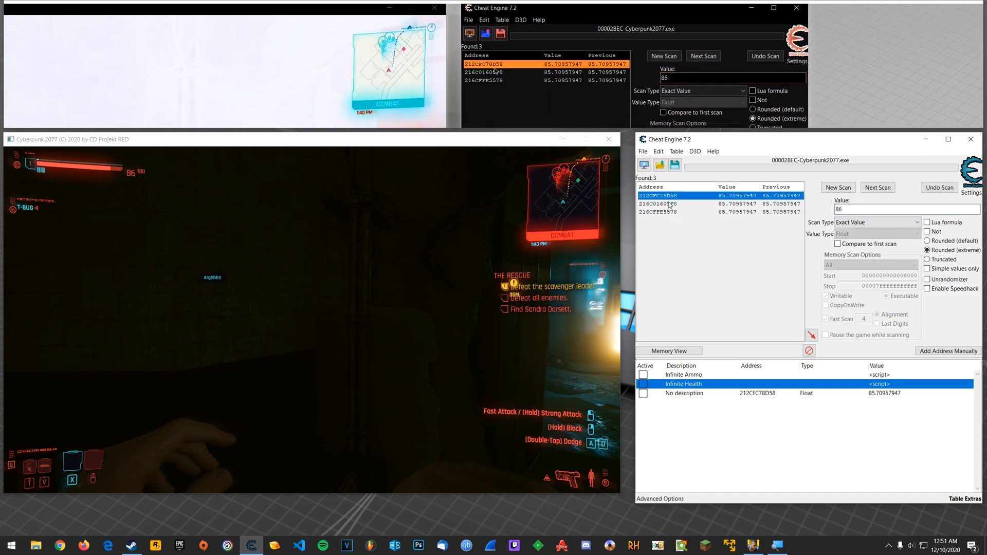
double_click(658, 212)
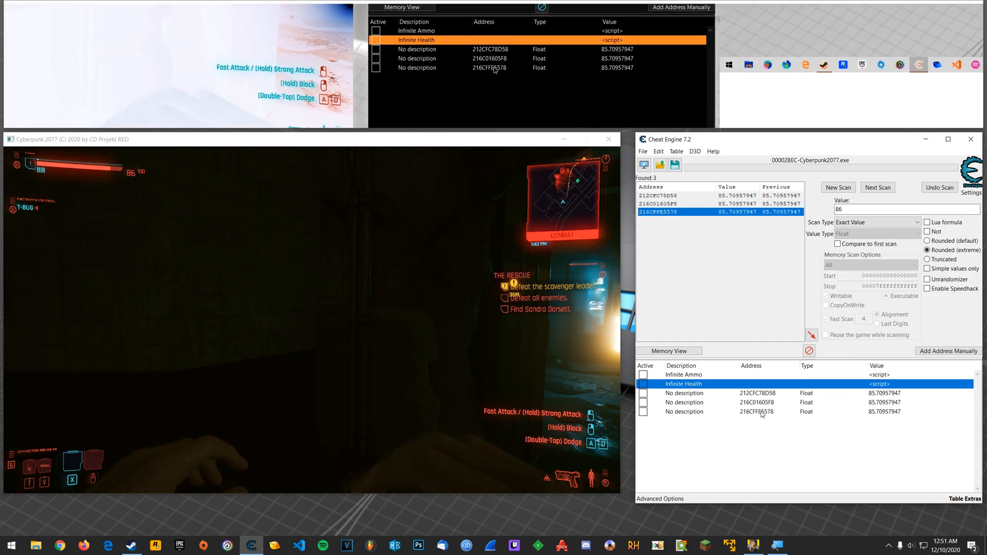
left_click(802, 412)
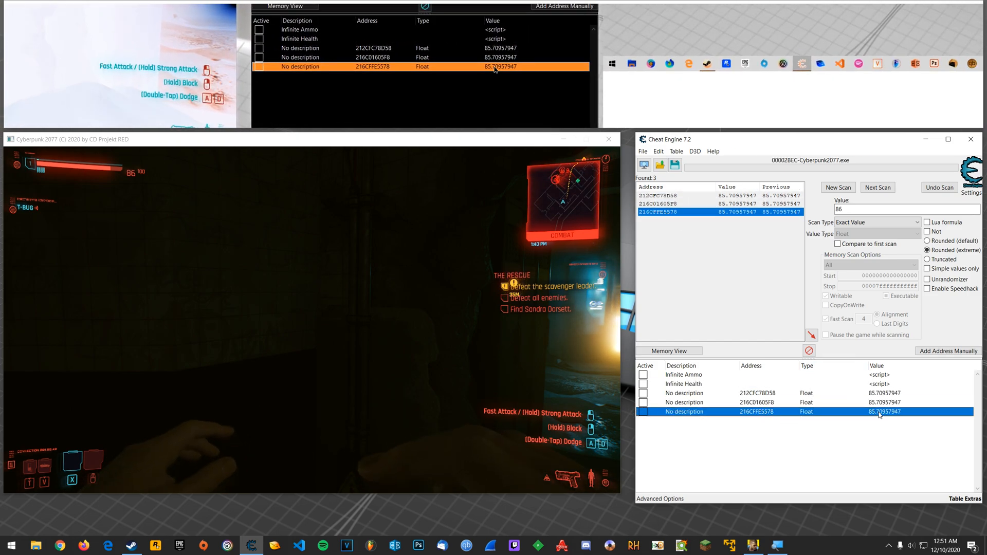
double_click(884, 412)
type("999")
key("Return")
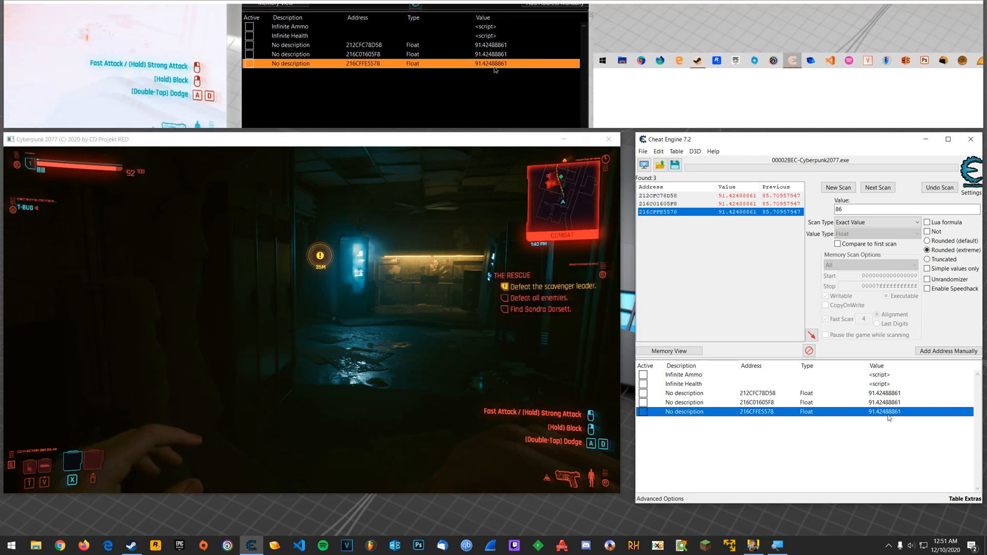
Find what accesses 216CFFE5578, attach the debugger, pause the game and select mov eax,[rbp+190].
right_click(879, 413)
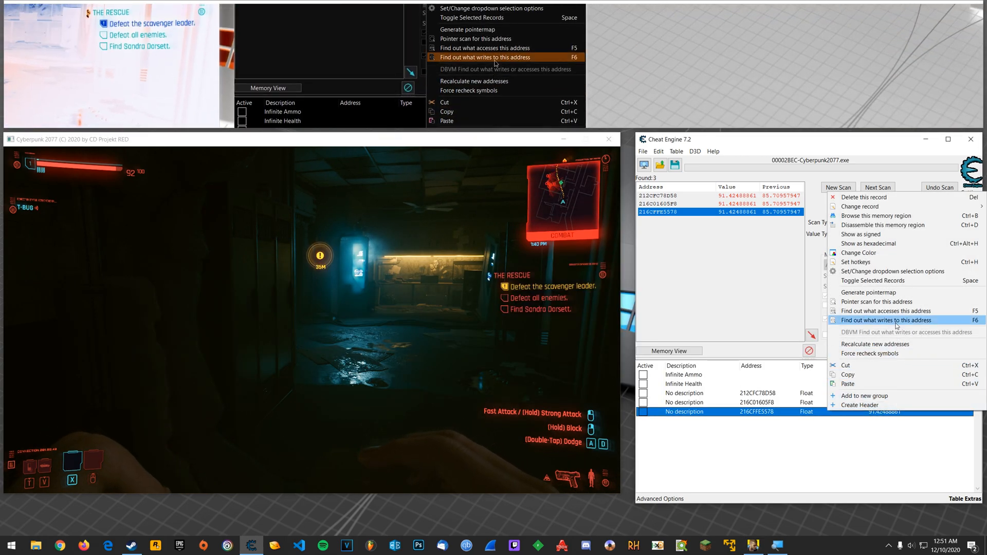
left_click(899, 311)
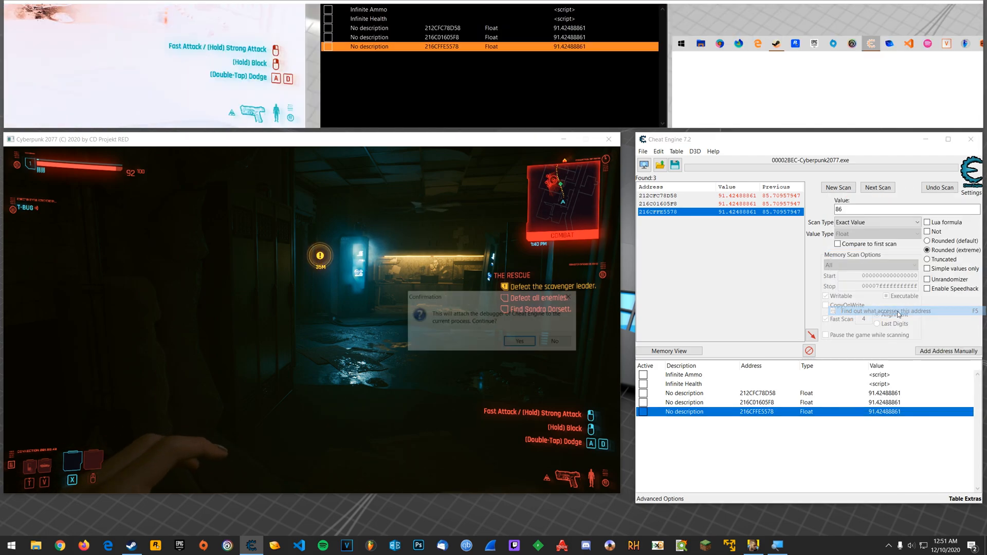
left_click(512, 341)
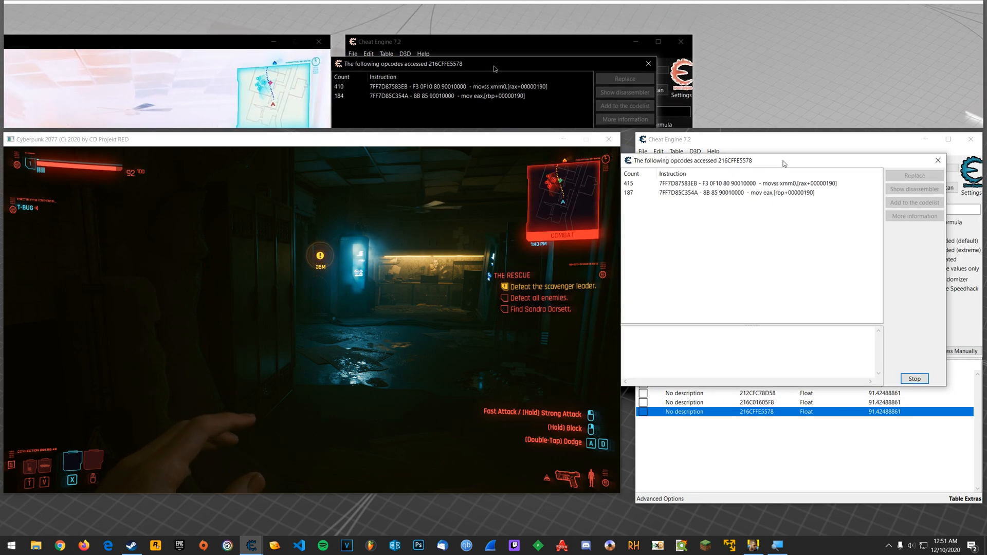
left_click_drag(806, 168, 793, 142)
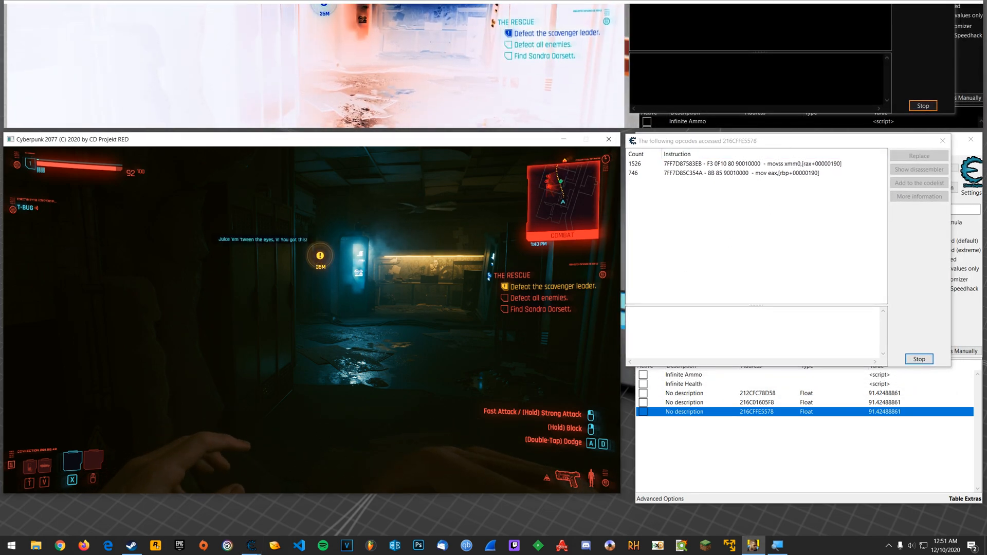
key("Escape")
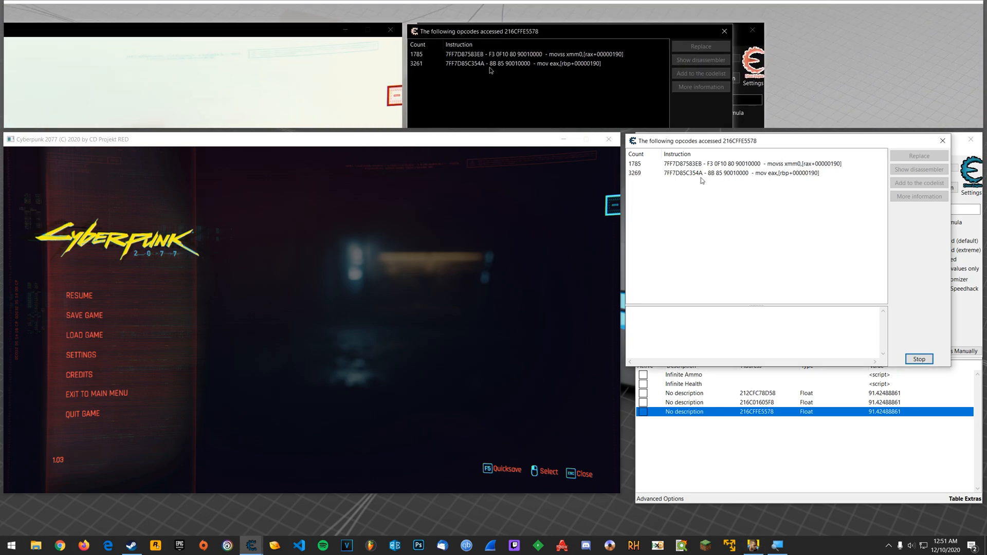
left_click(701, 173)
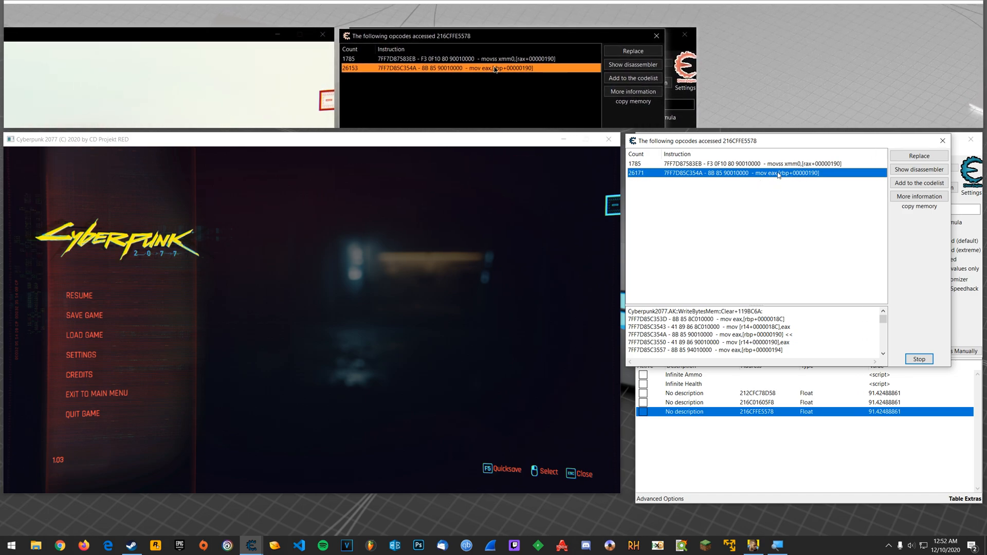
Stop the access watch and list the addresses accessed by mov eax,[rbp+00000190] from the disassembler.
left_click(918, 359)
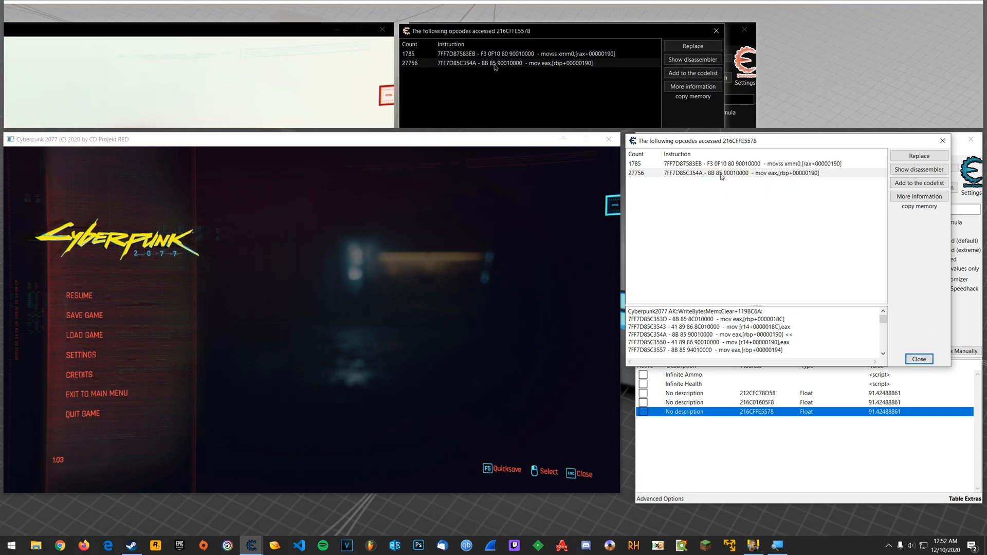
left_click(741, 173)
left_click(918, 169)
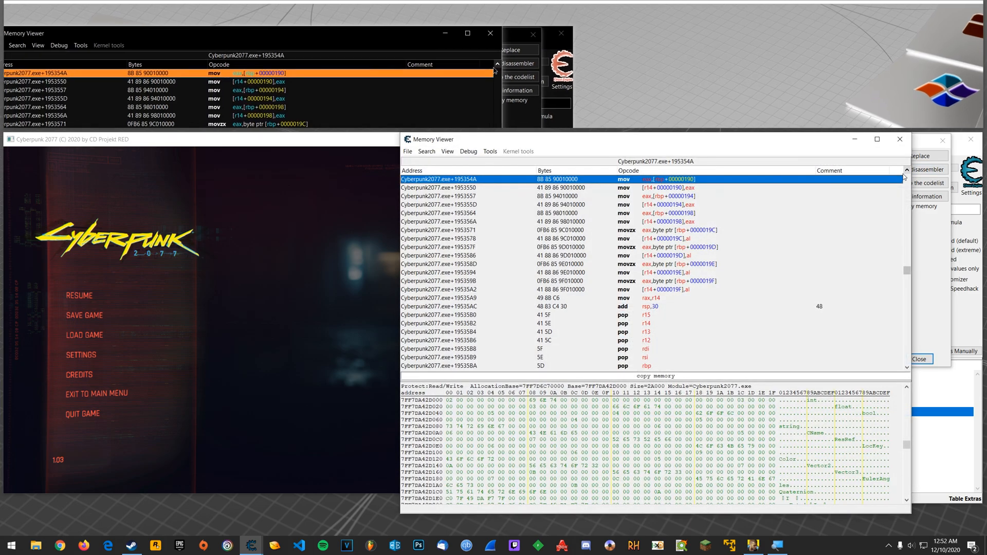
scroll(685, 270, "up", 1)
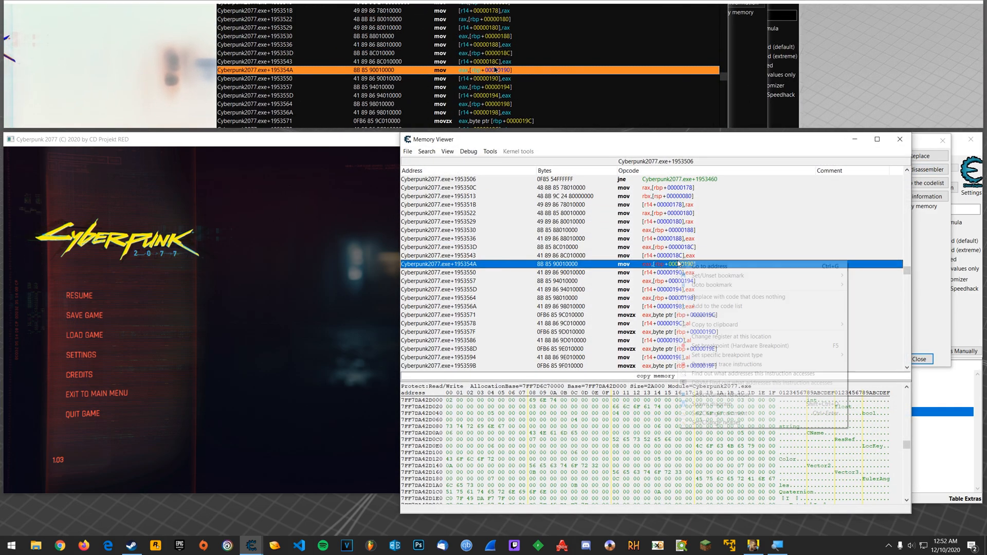
right_click(683, 267)
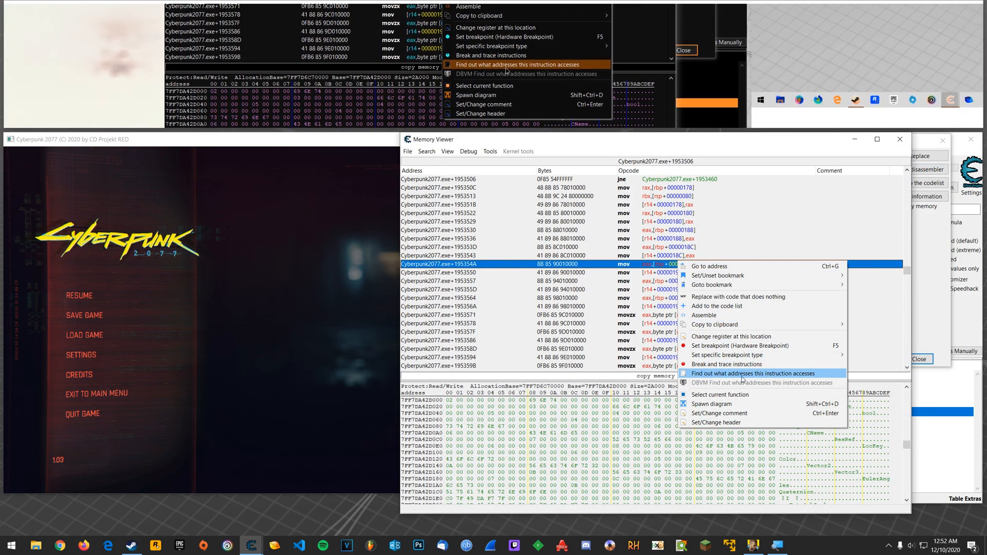
left_click(770, 375)
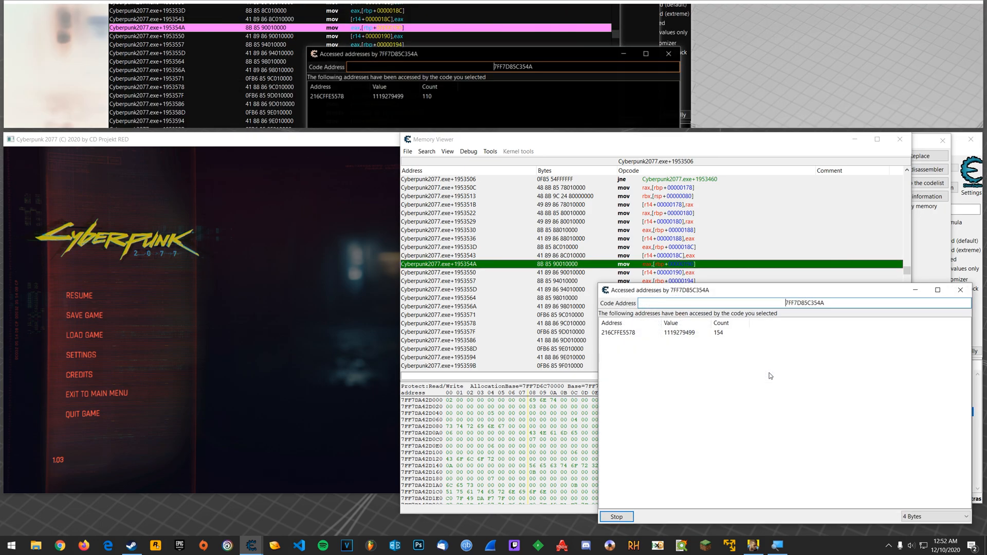
left_click_drag(746, 290, 731, 287)
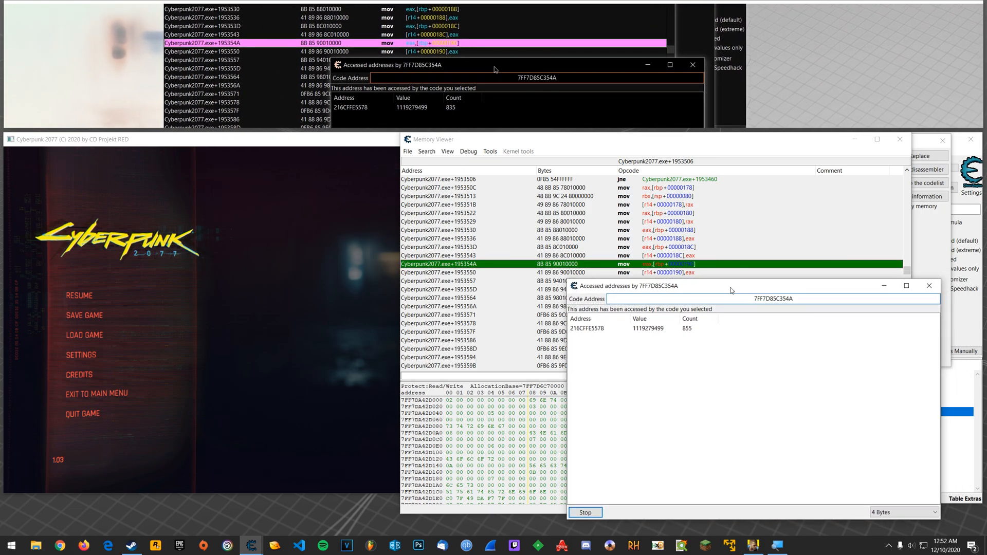
Show accessed values as Float, briefly resume the game to collect more, then stop with 48 addresses.
left_click(891, 513)
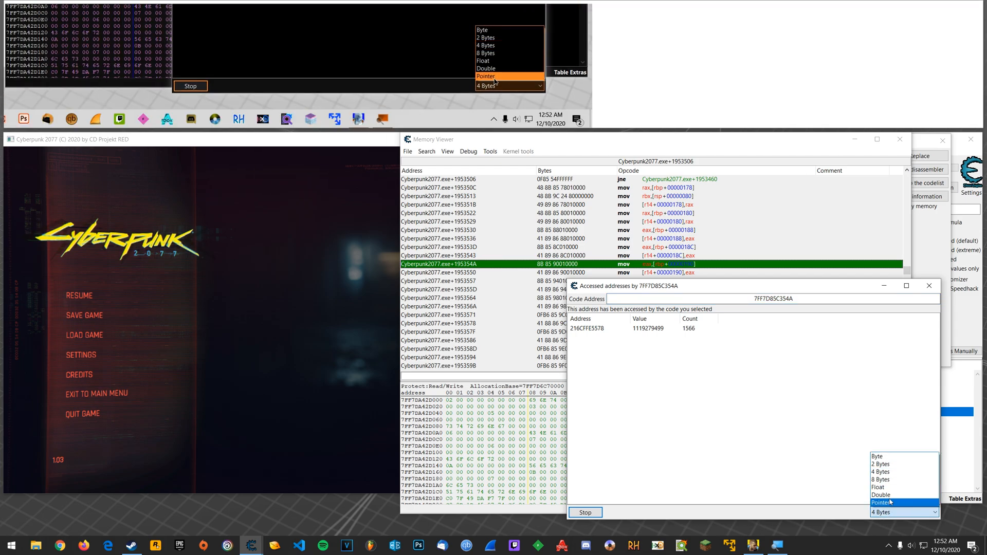
left_click(887, 486)
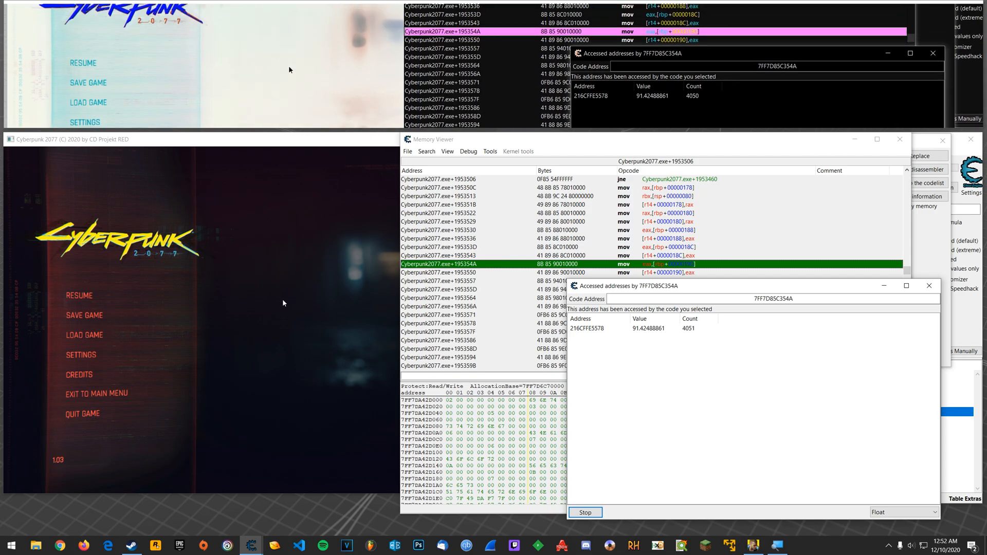
left_click(201, 308)
key("Escape")
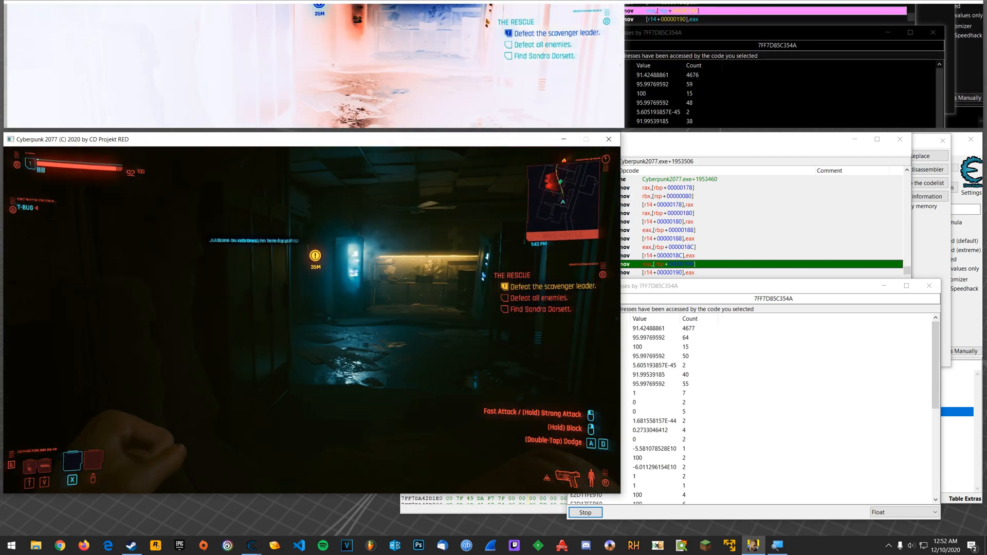
key("Escape")
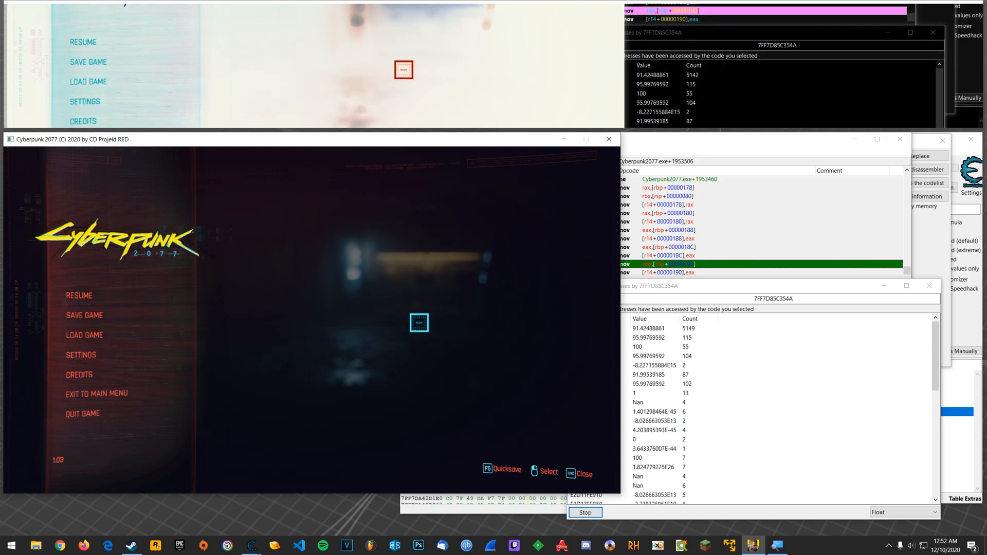
left_click(609, 307)
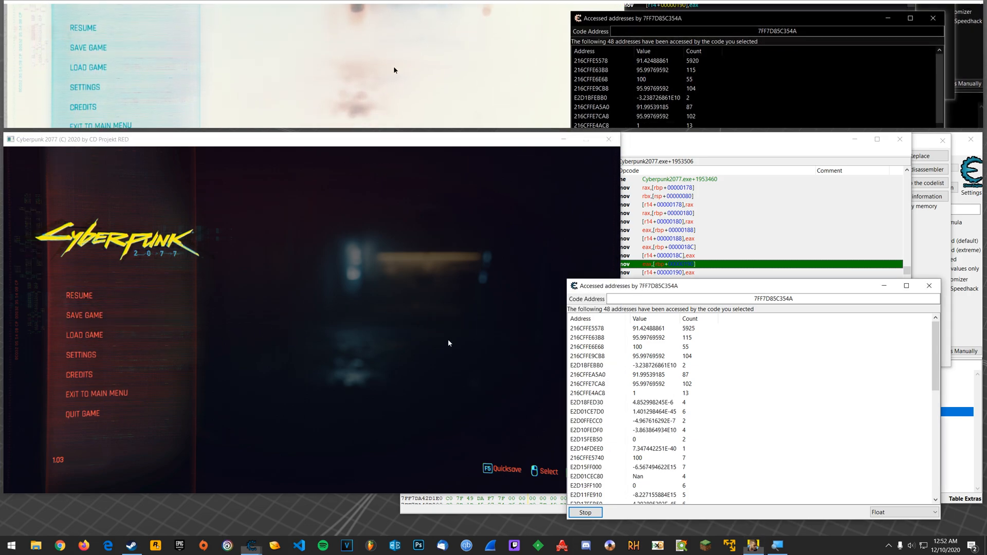
scroll(787, 419, "down", 5)
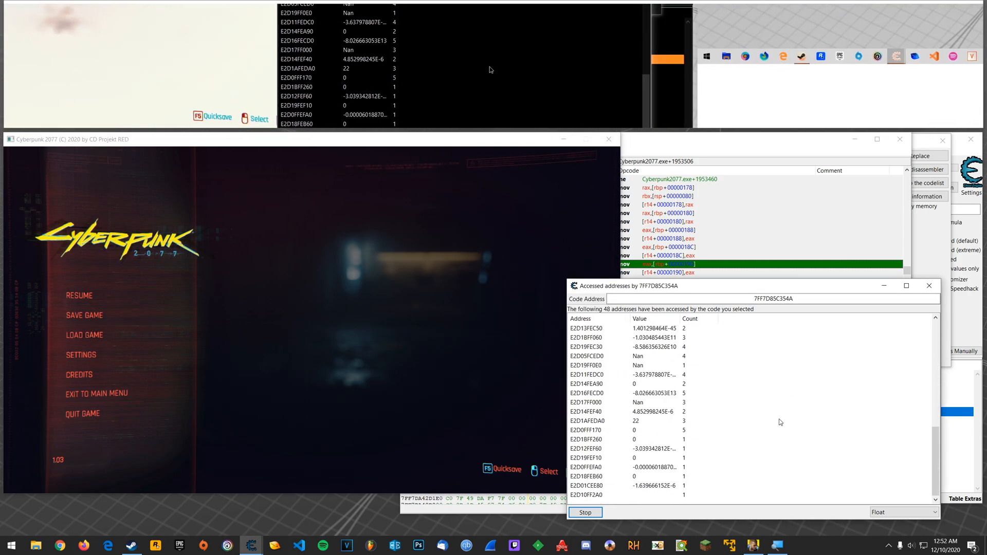
scroll(786, 418, "up", 5)
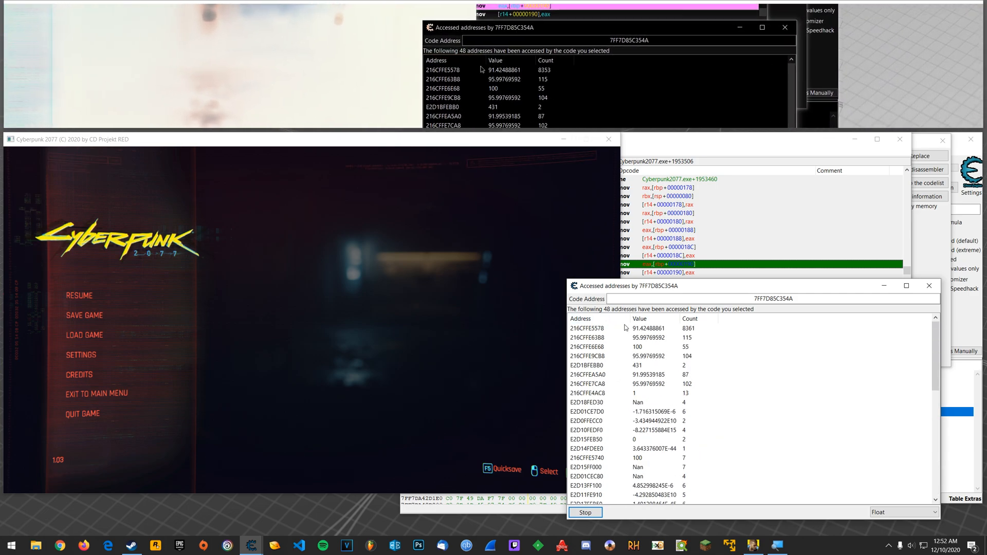
left_click(585, 513)
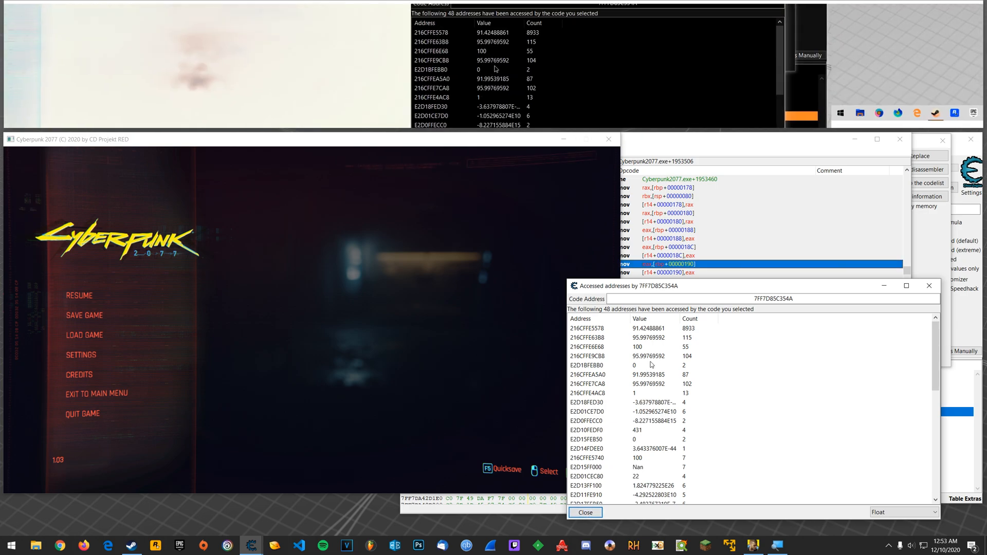
Select the first health-like accessed address, 216CFFE5578.
left_click(588, 328)
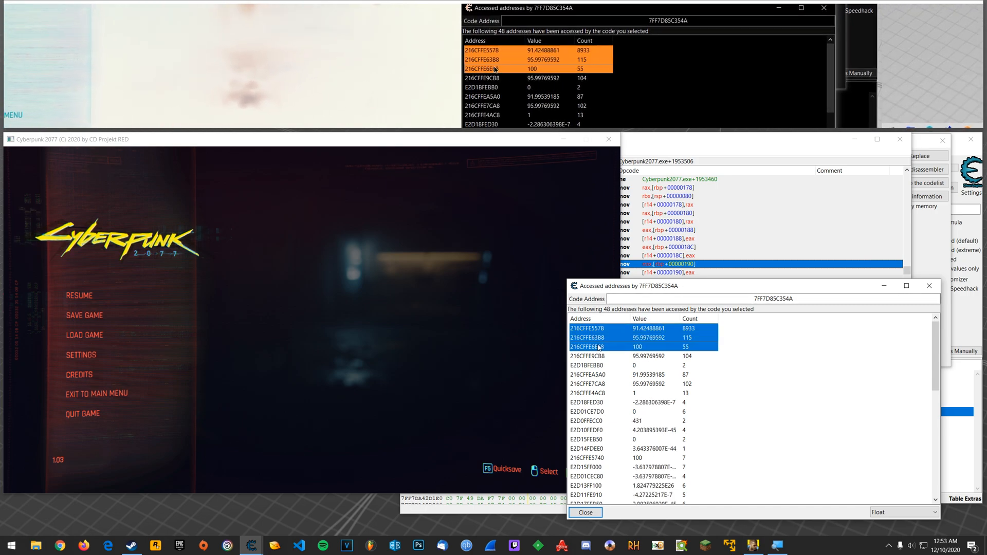
Dissect the selected addresses in a new structure, default name, auto-filled basic types, size 4096.
right_click(597, 331)
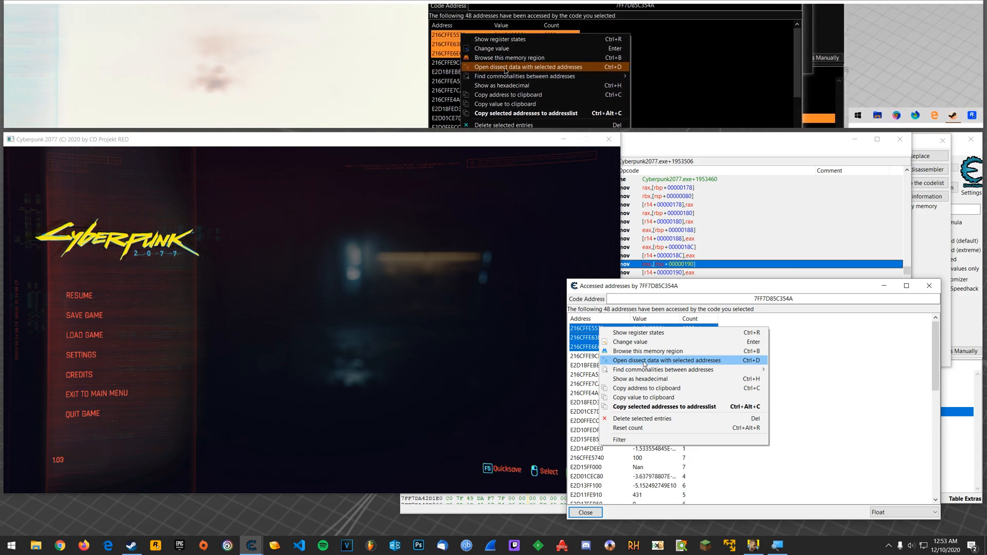
left_click(684, 361)
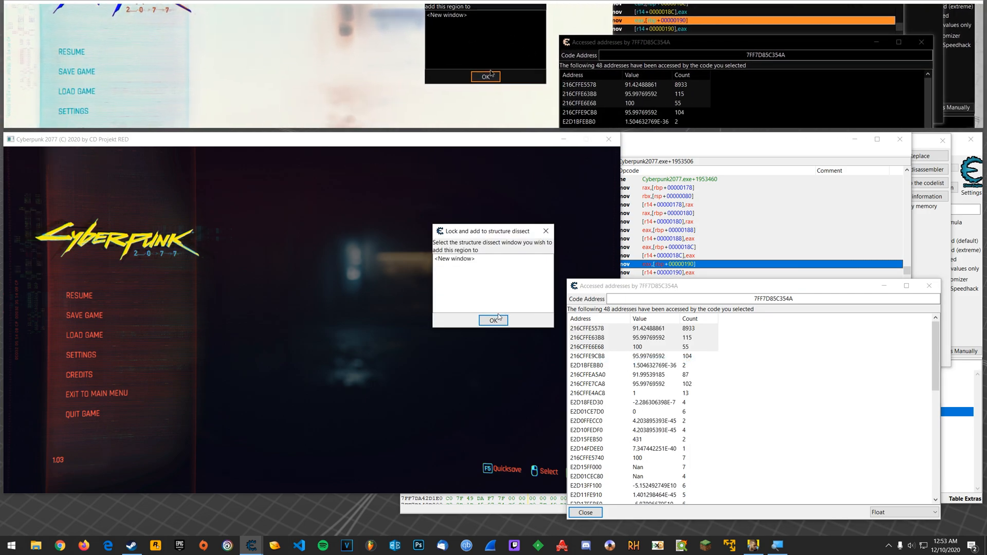
left_click(498, 320)
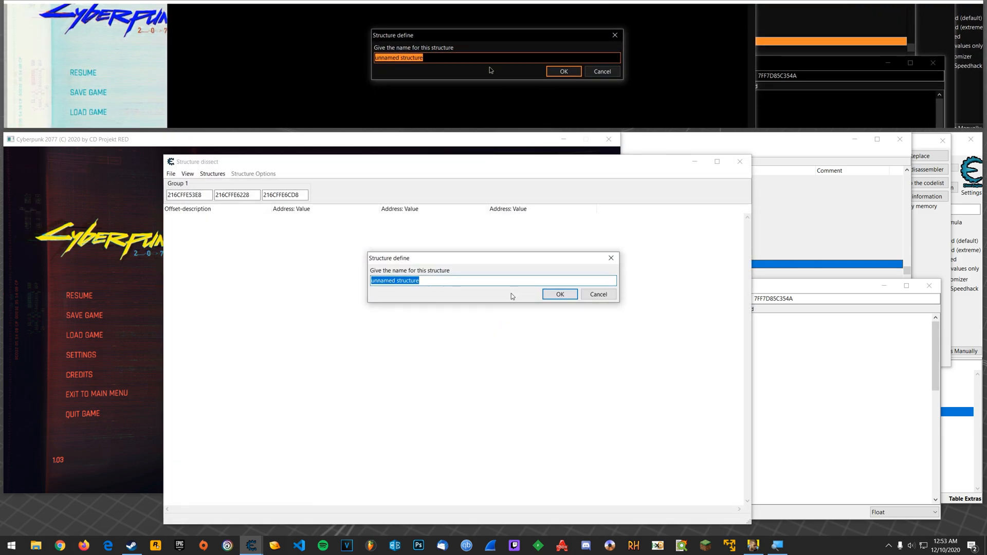
left_click(561, 294)
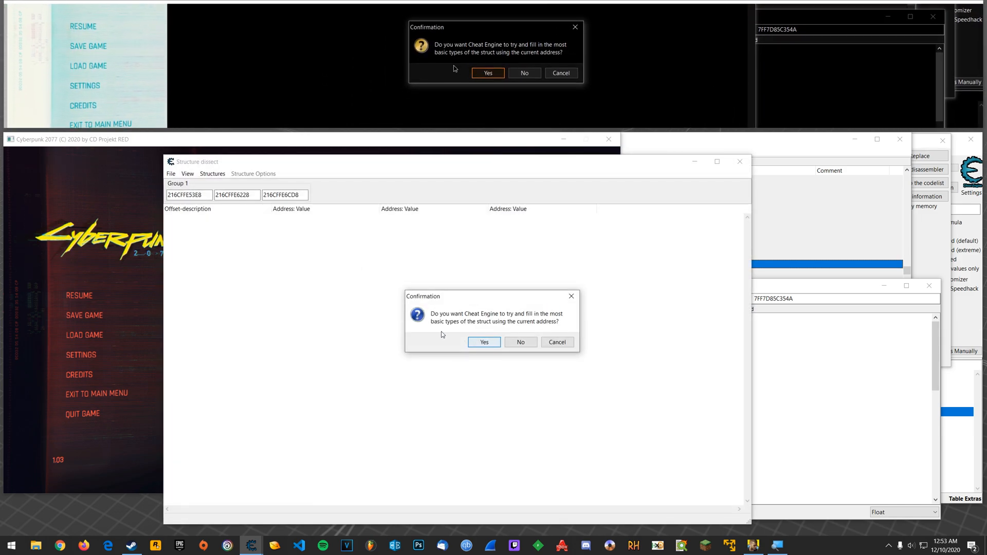
left_click(484, 343)
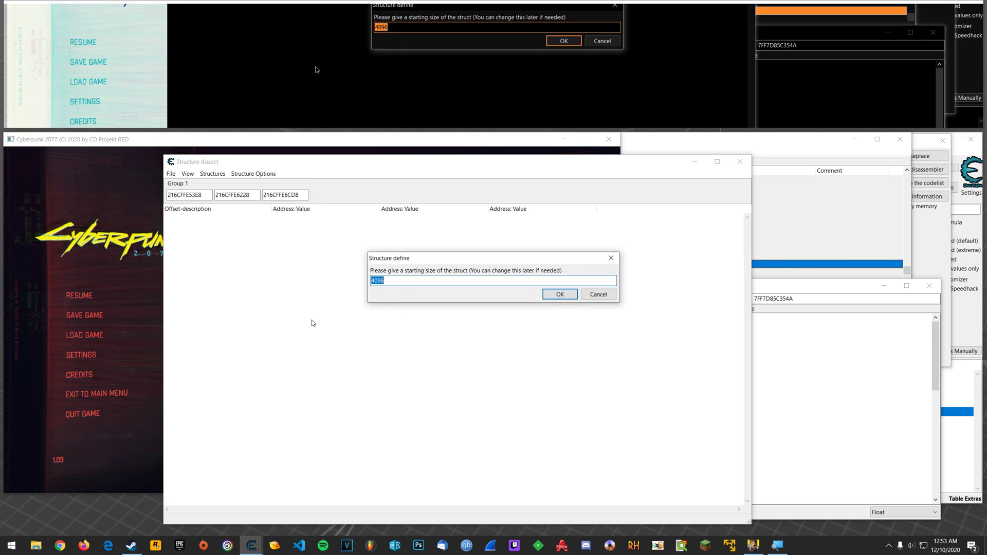
left_click(561, 295)
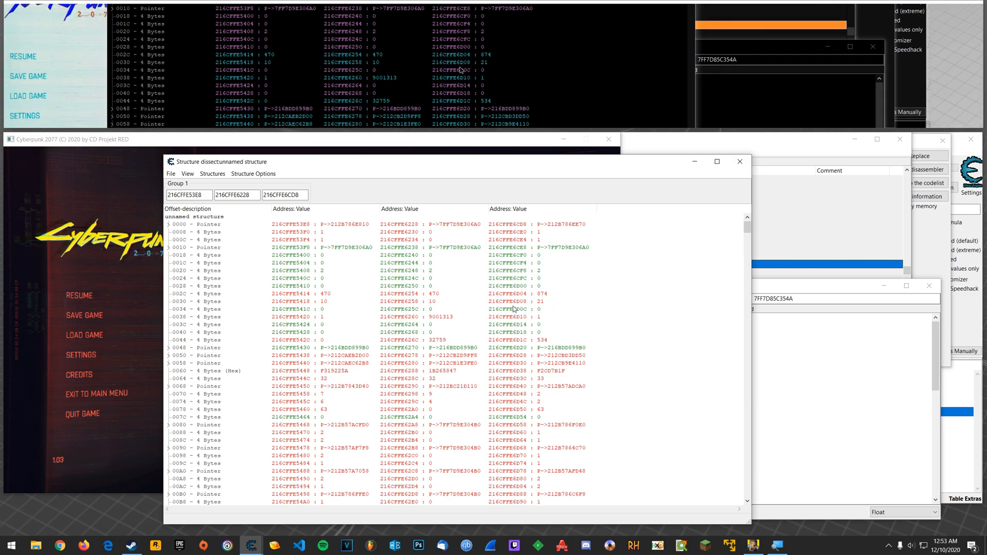
Return to the structure dissection and select the 0190 Float row holding health (91.42, 95.99, 100).
left_click(822, 351)
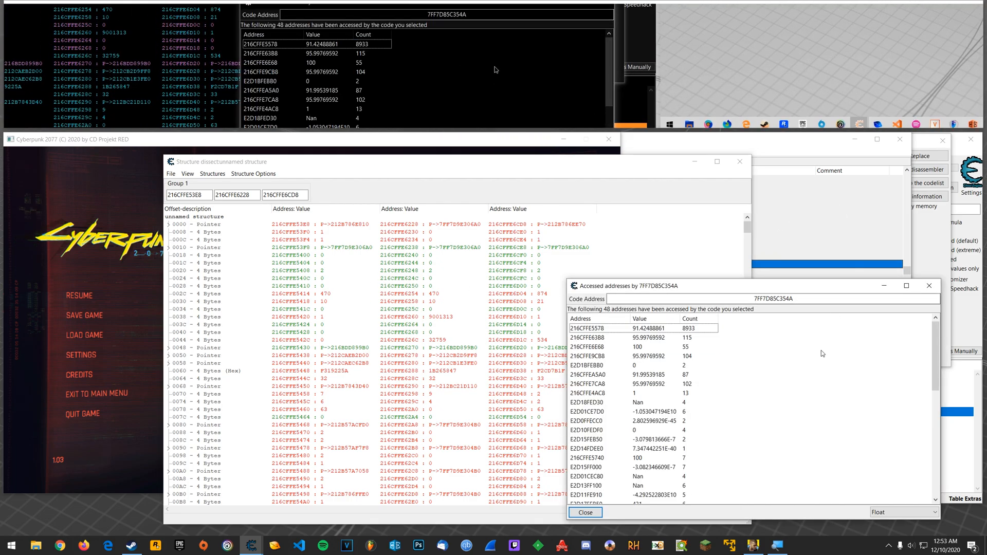
left_click(806, 160)
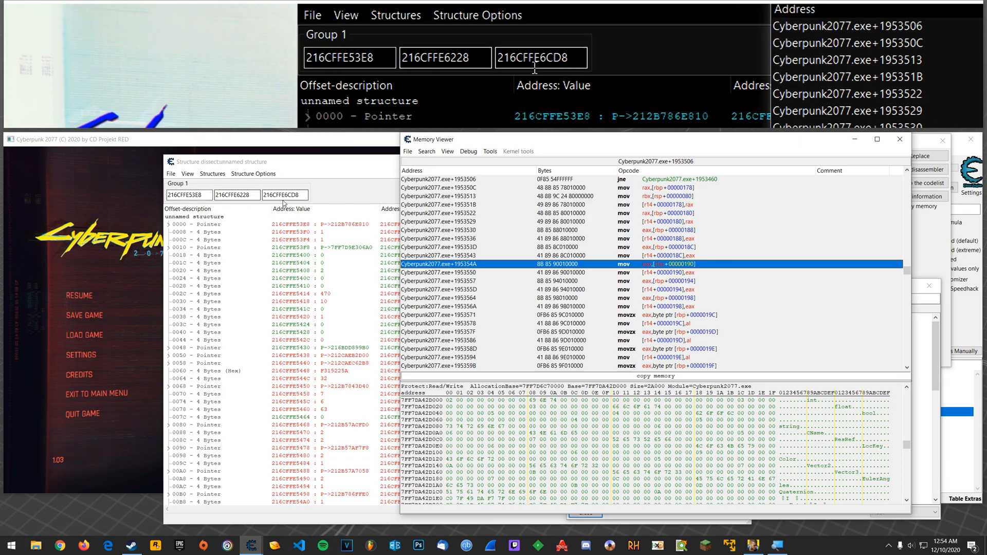
left_click(355, 169)
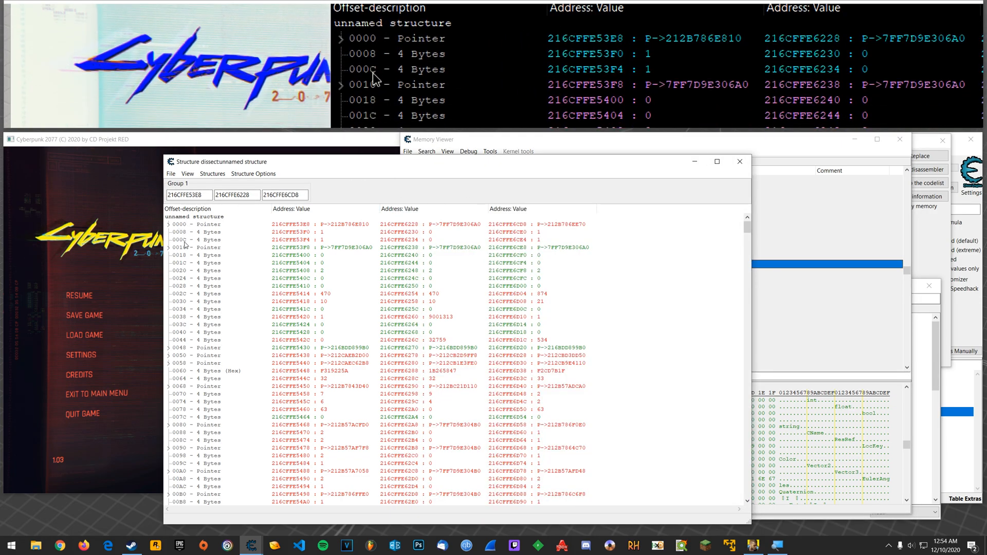
scroll(183, 308, "down", 2)
scroll(183, 411, "down", 4)
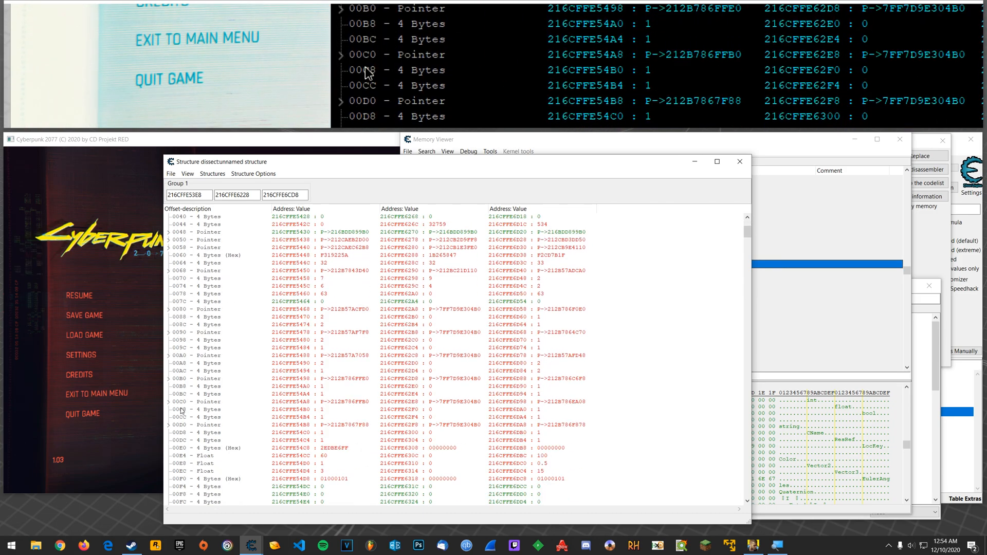
scroll(182, 411, "down", 4)
scroll(182, 411, "down", 4)
scroll(182, 411, "down", 2)
scroll(182, 410, "down", 3)
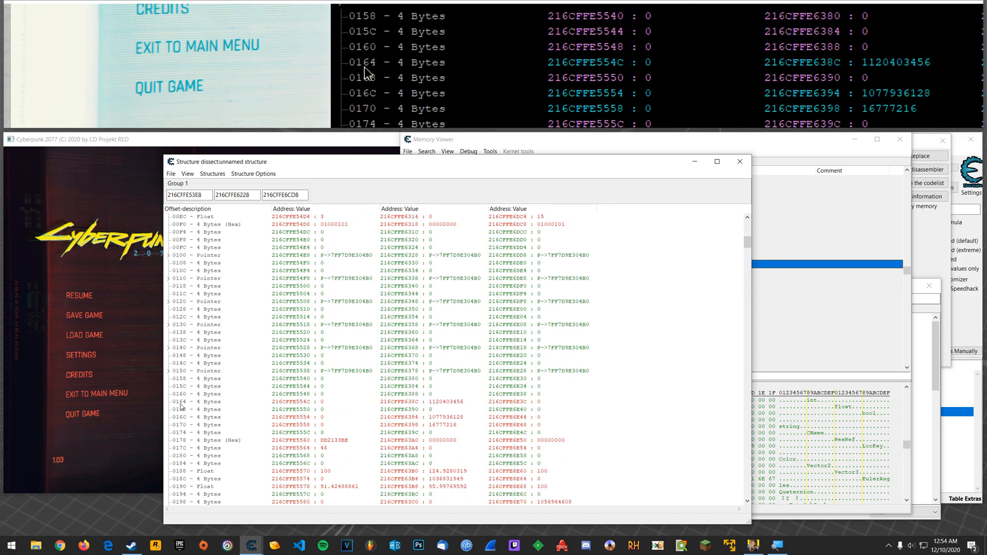
scroll(182, 406, "down", 3)
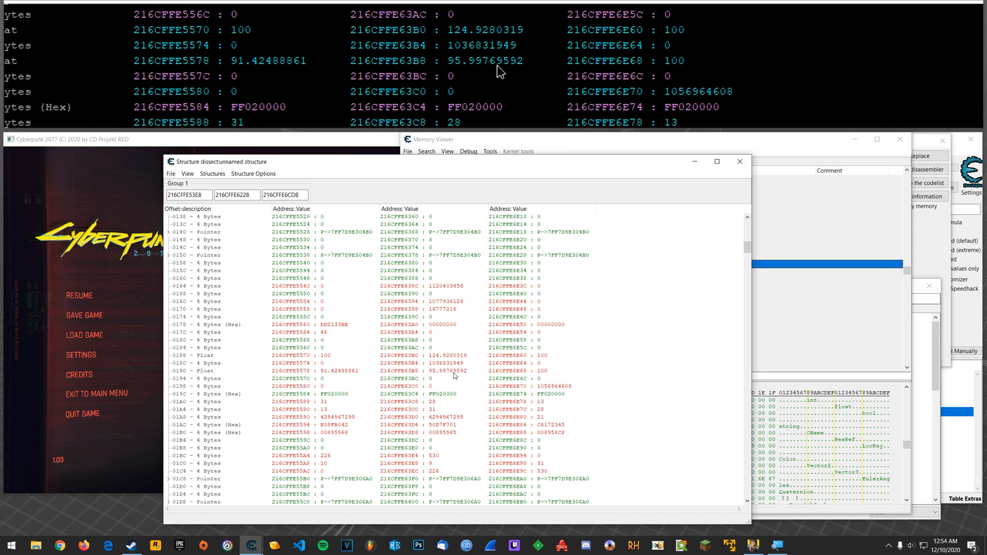
left_click(432, 371)
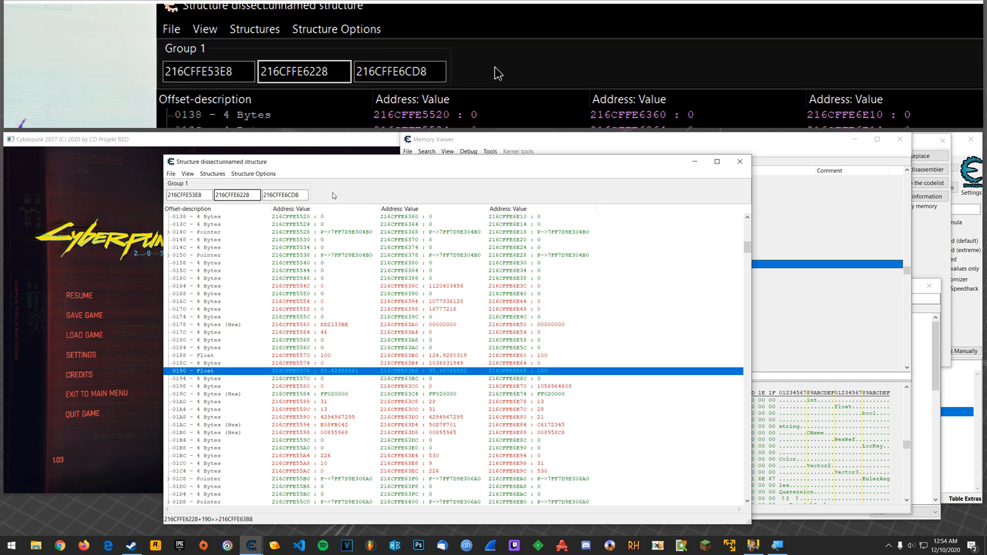
Create a new 'Other' address group and add a second address slot to it.
key("ctrl+g")
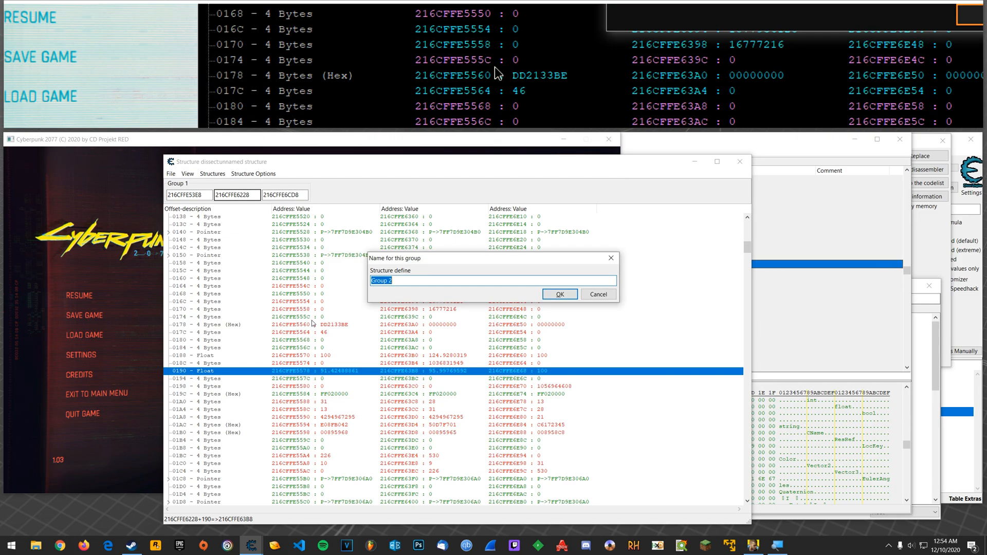
type("Enem")
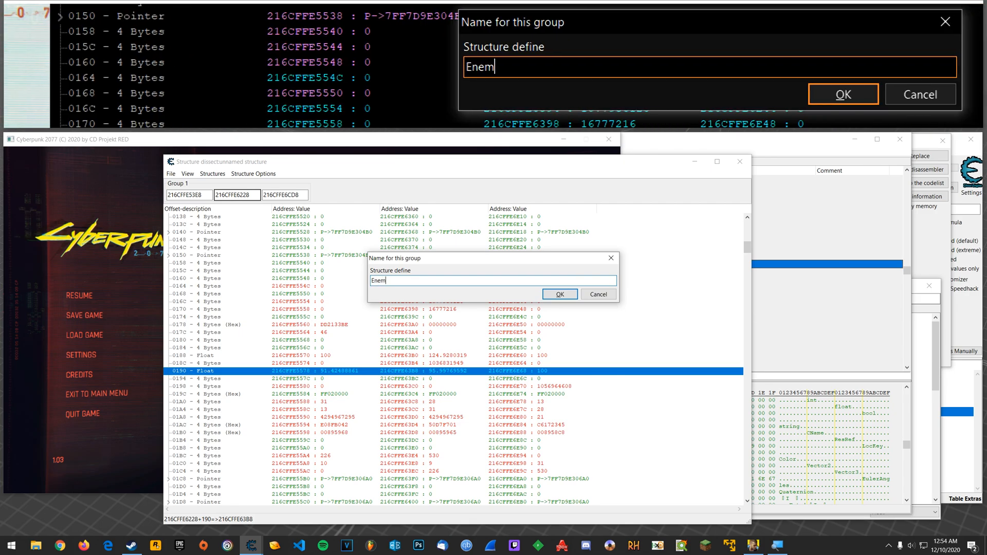
key("BackSpace")
key("BackSpace")
key("BackSpace")
key("BackSpace")
key("BackSpace")
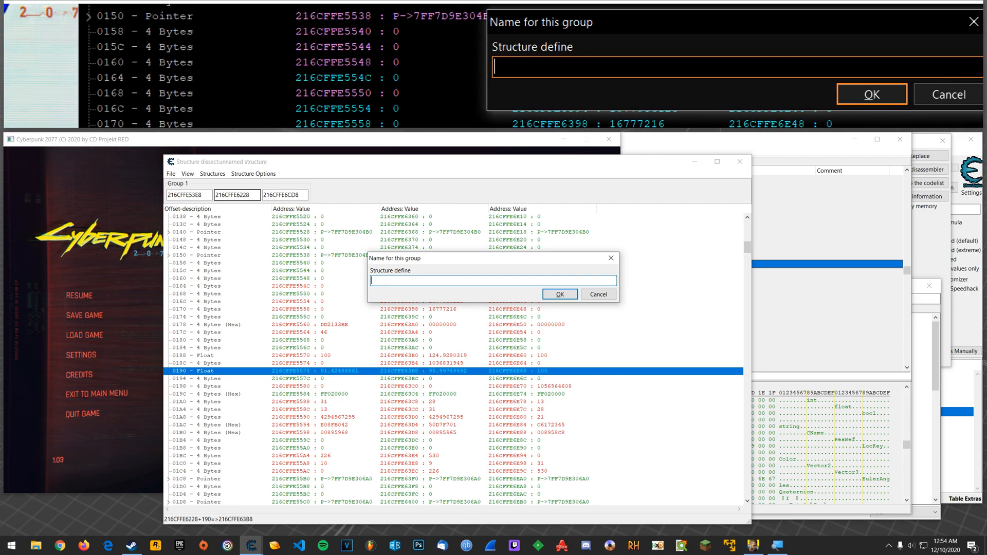
type("Other")
key("Return")
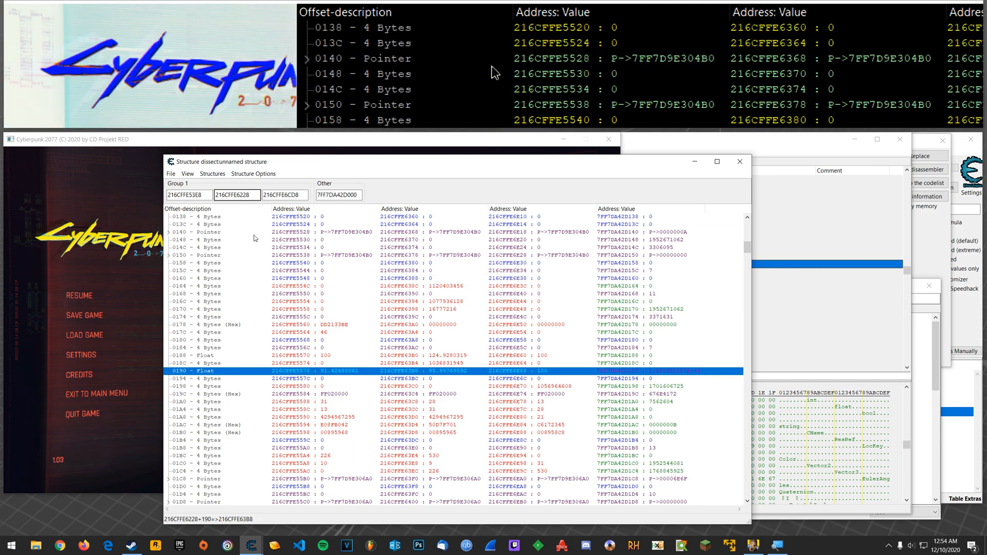
left_click(357, 194)
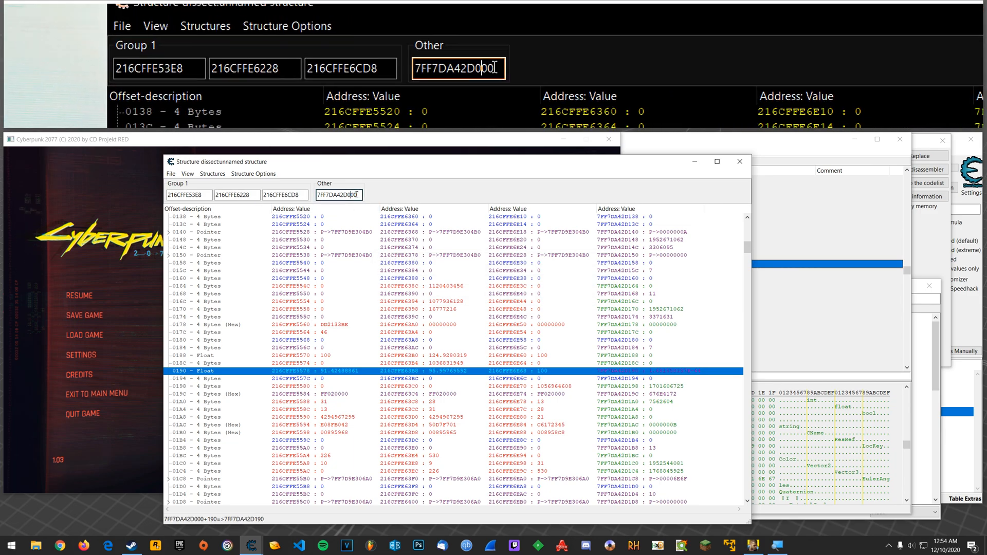
key("ctrl+a")
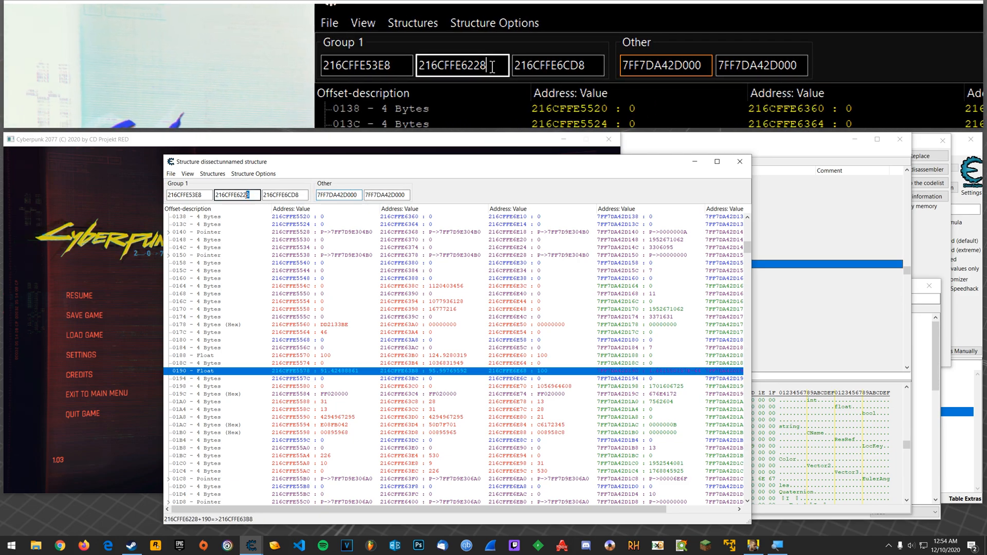
Copy 216CFFE6228 and 216CFFE6CD8 from Group 1 into the Other group's two addresses.
left_click_drag(250, 195, 206, 194)
key("ctrl+c")
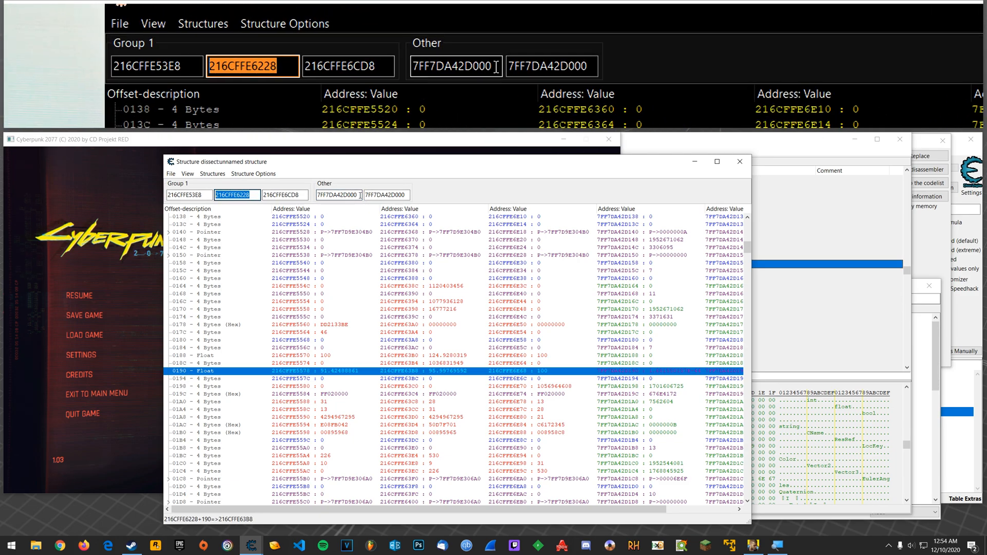
double_click(337, 194)
key("ctrl+v")
double_click(285, 195)
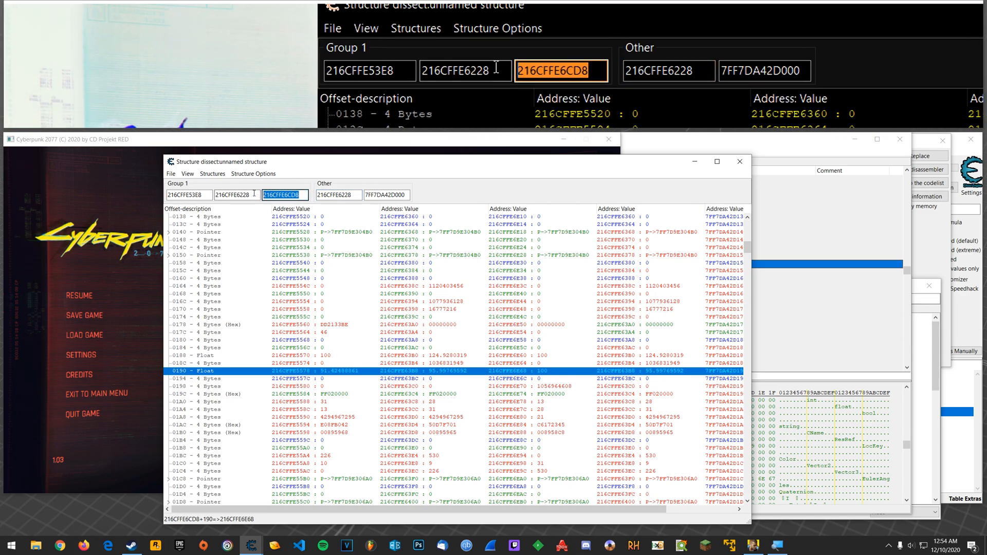
key("ctrl+c")
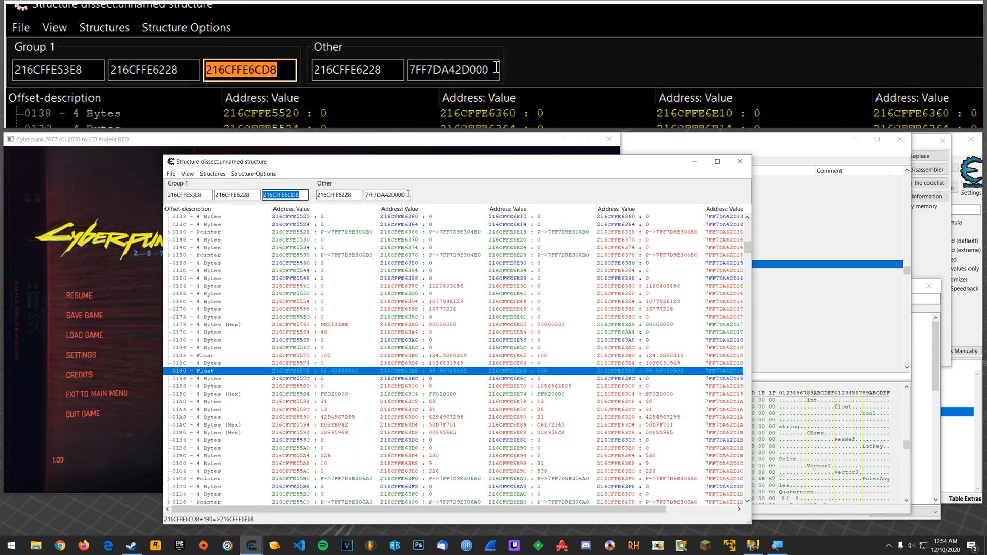
double_click(385, 195)
key("ctrl+v")
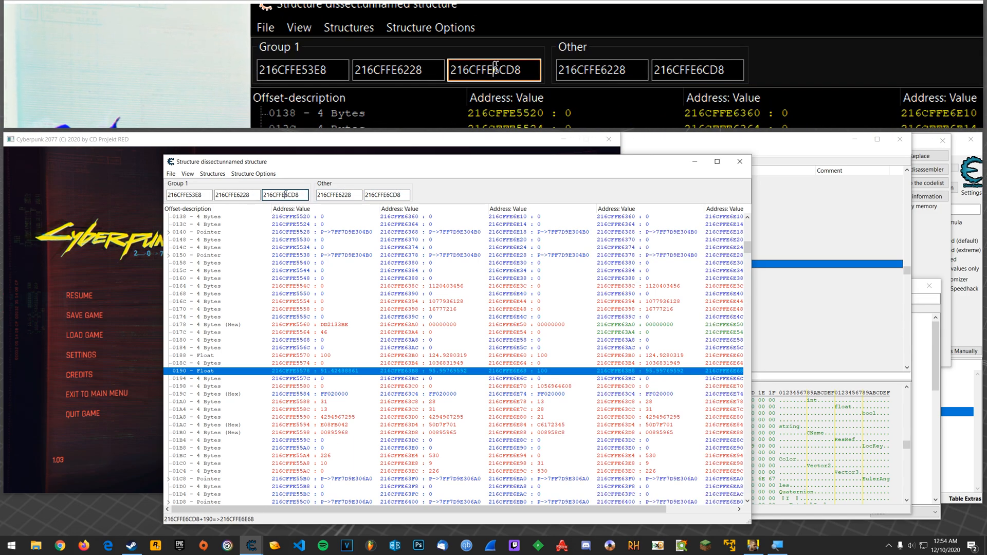
Remove 216CFFE6CD8 and 216CFFE6228 from Group 1, leaving only the player's 216CFFE53E8.
right_click(277, 194)
left_click(319, 218)
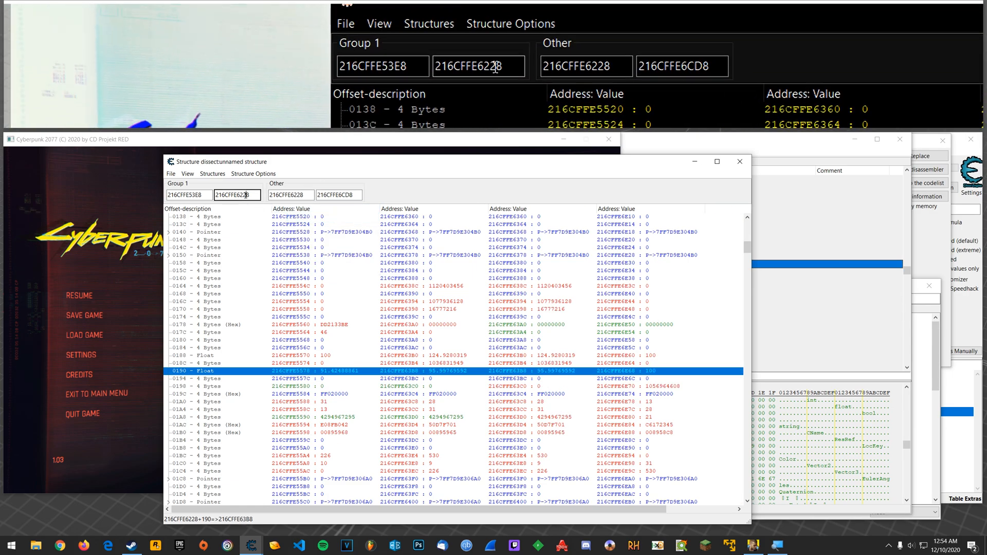
right_click(247, 194)
left_click(259, 218)
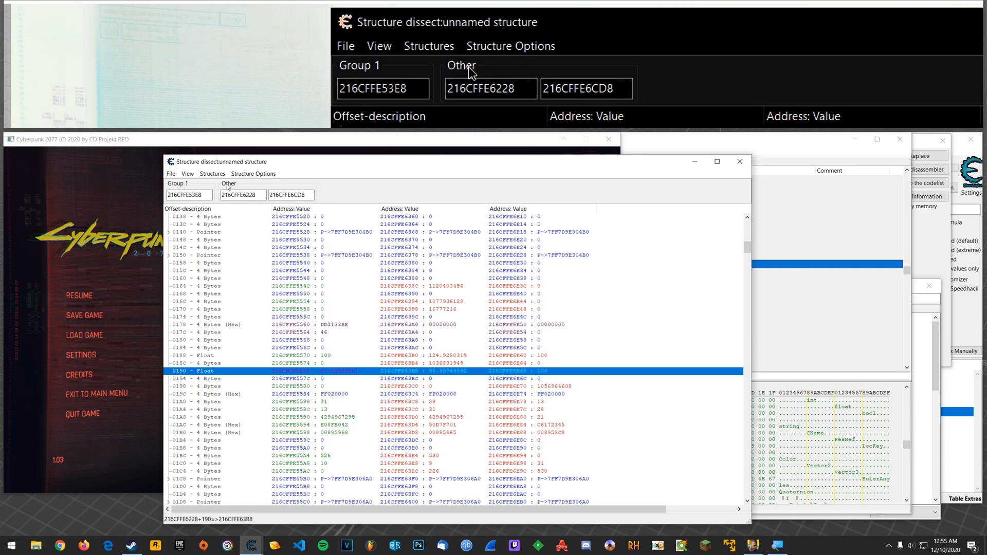
left_click(197, 194)
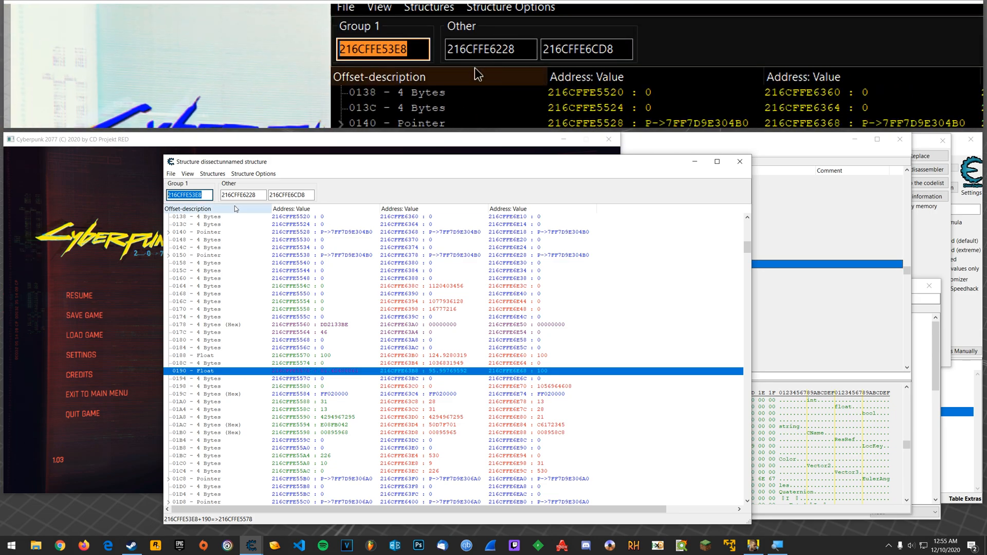
left_click(253, 195)
left_click(287, 195)
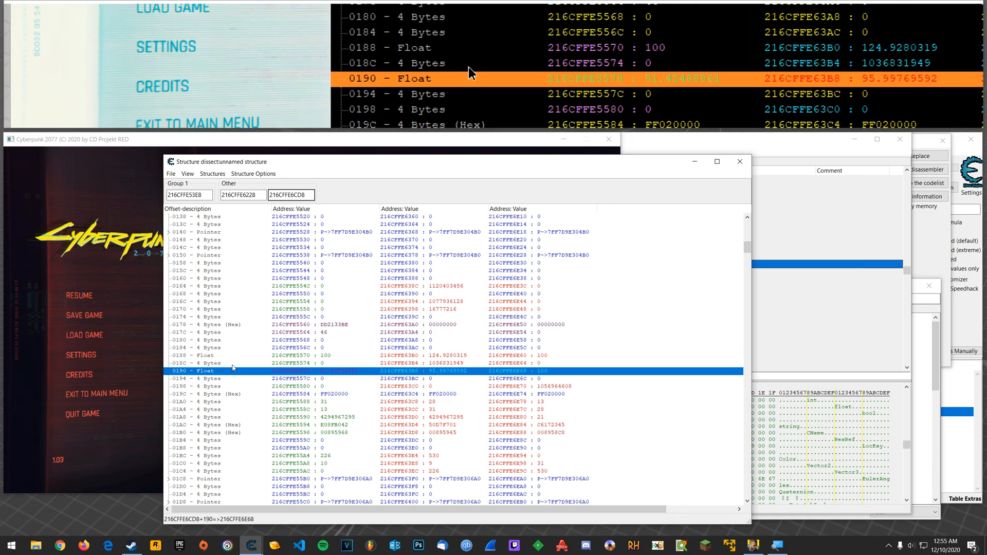
key("Up")
key("Up")
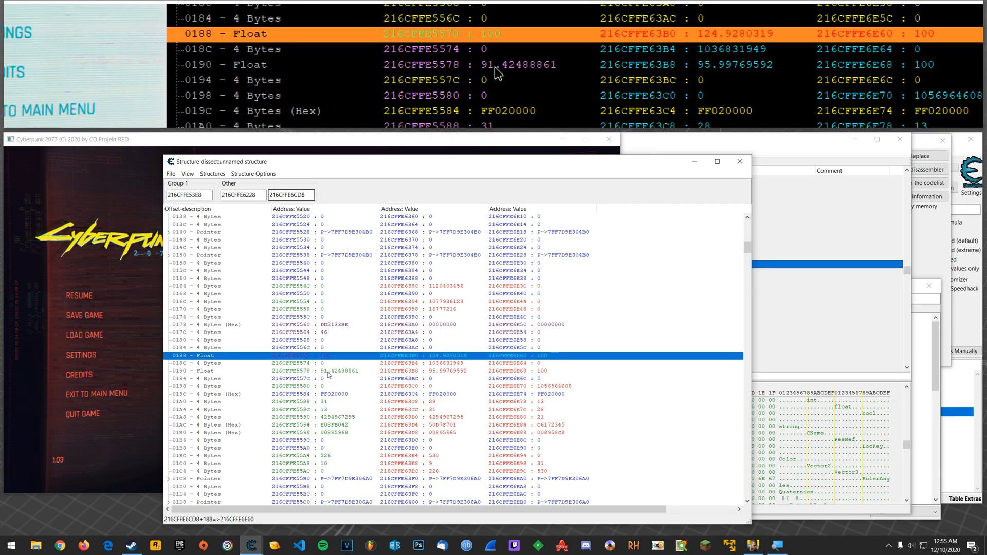
left_click(328, 371)
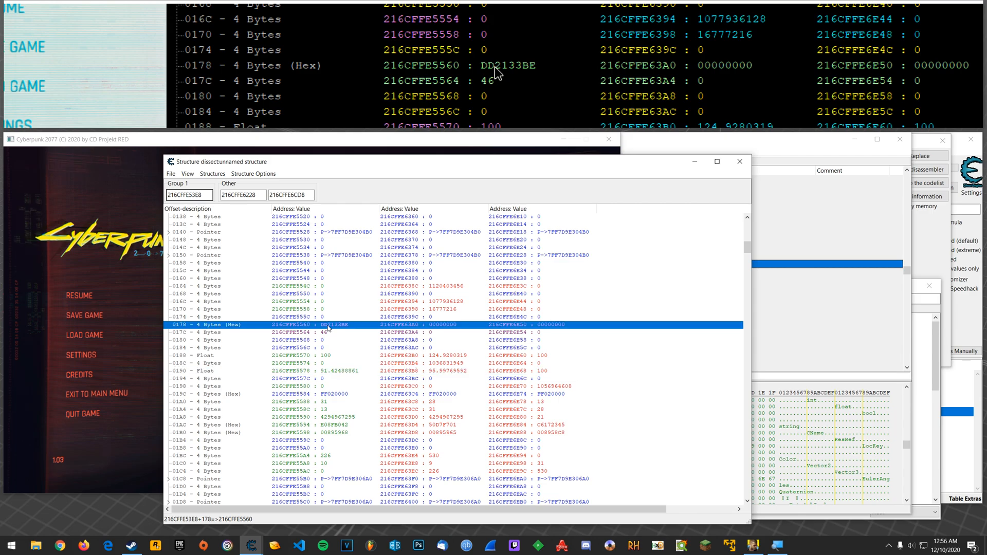
Inspect offsets 0178–0190 (max health 0188, current health 0190), then bring the disassembly at mov eax,[rbp+190] forward.
left_click(327, 326)
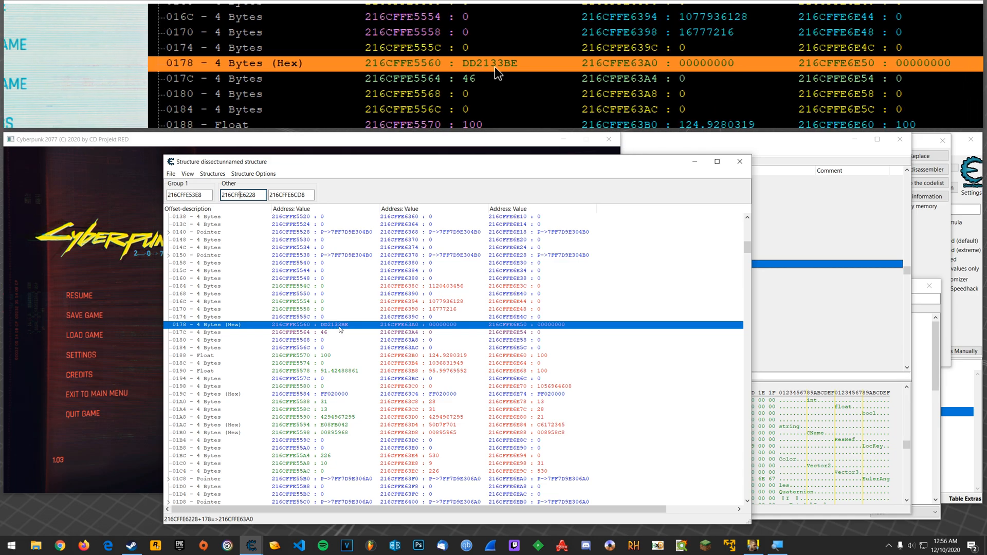
left_click(211, 333)
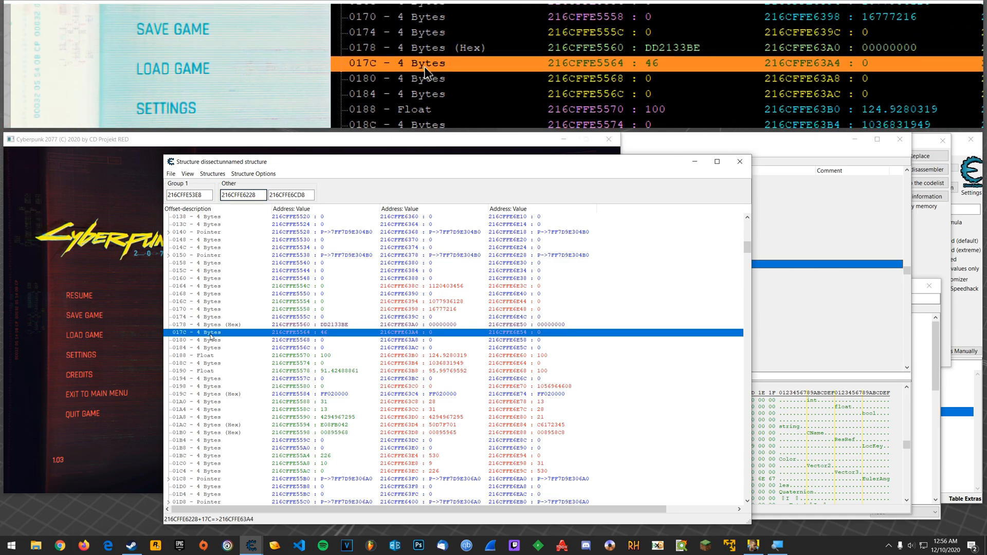
left_click(219, 325)
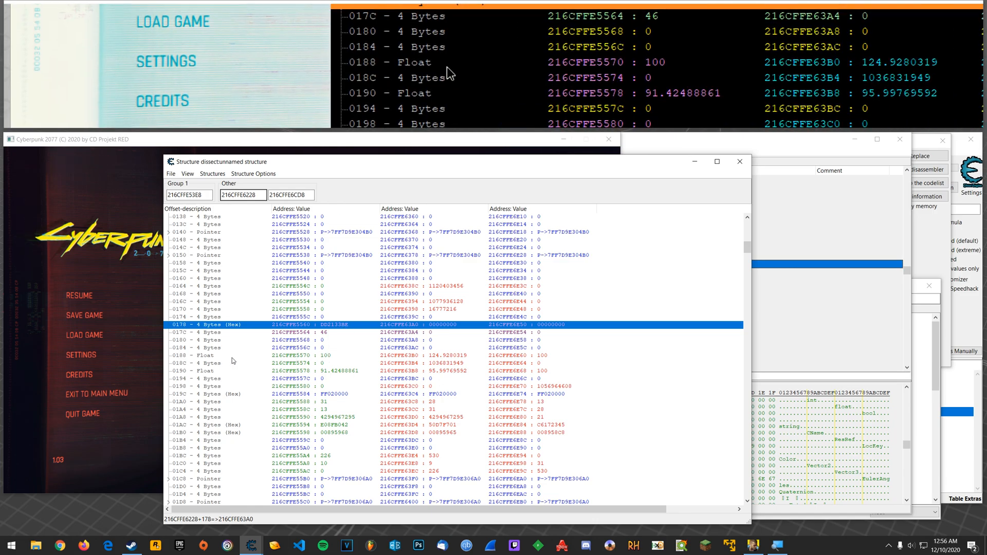
left_click(327, 356)
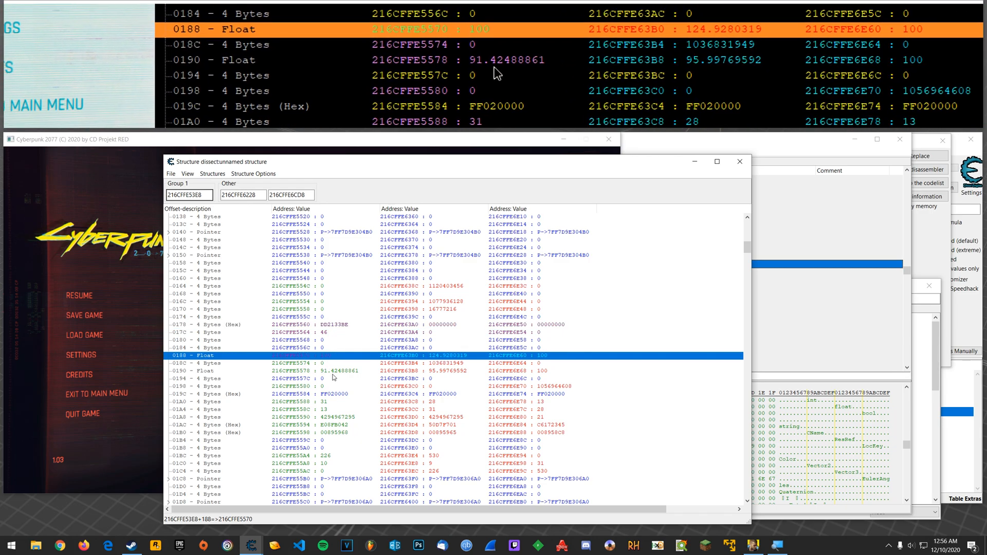
left_click(336, 371)
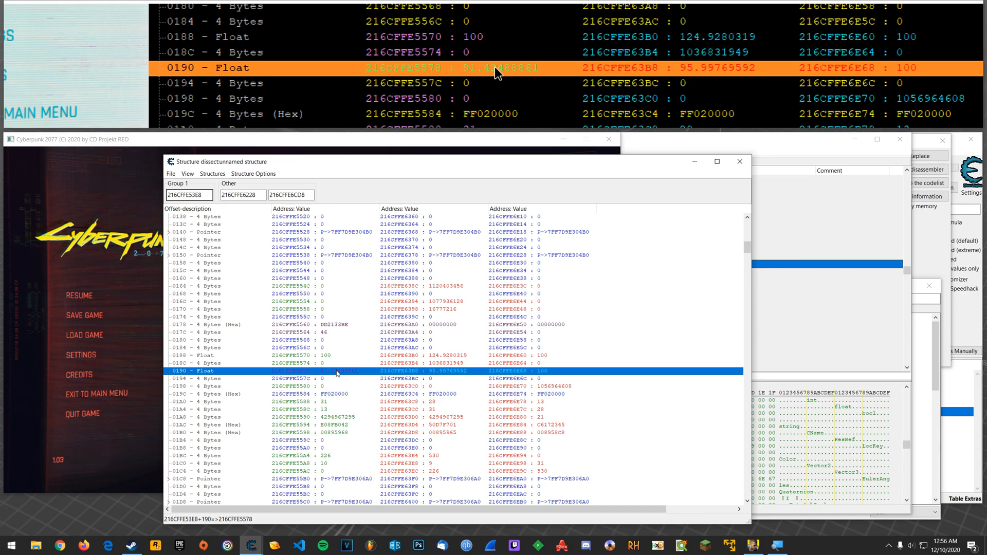
left_click(335, 325)
key("alt+Tab")
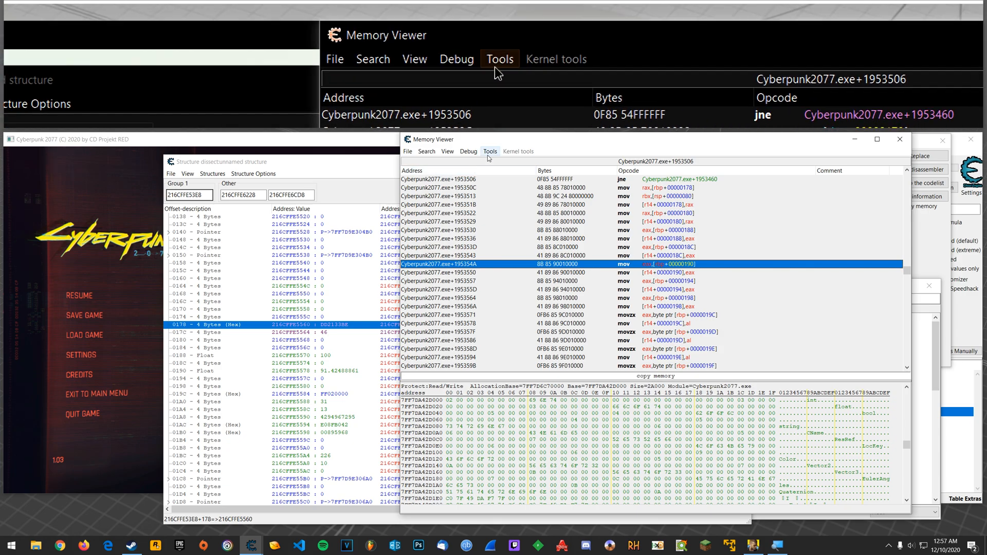
Generate an AOB injection template named infHealth hooking mov eax,[rbp+190] at Cyberpunk2077.exe+195354A.
left_click(490, 152)
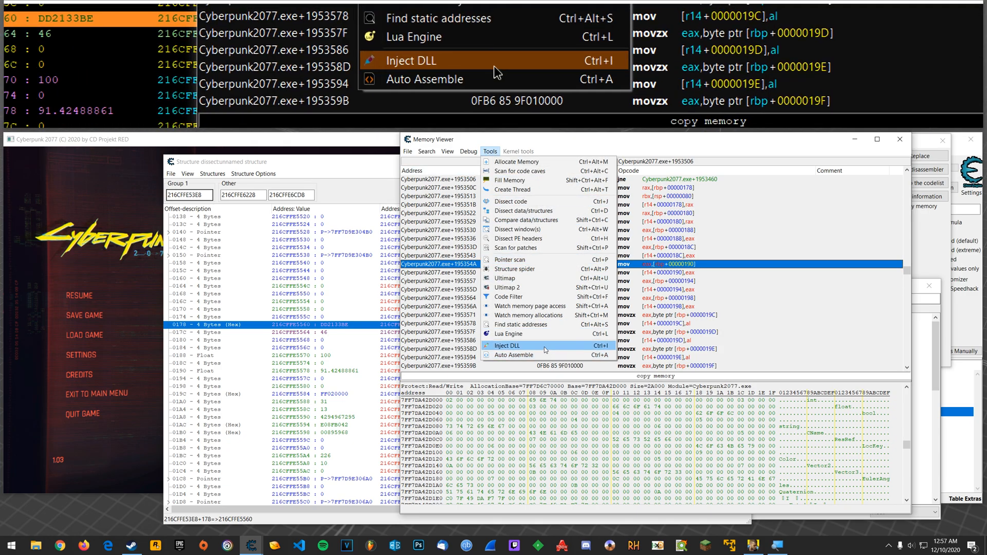
left_click(514, 355)
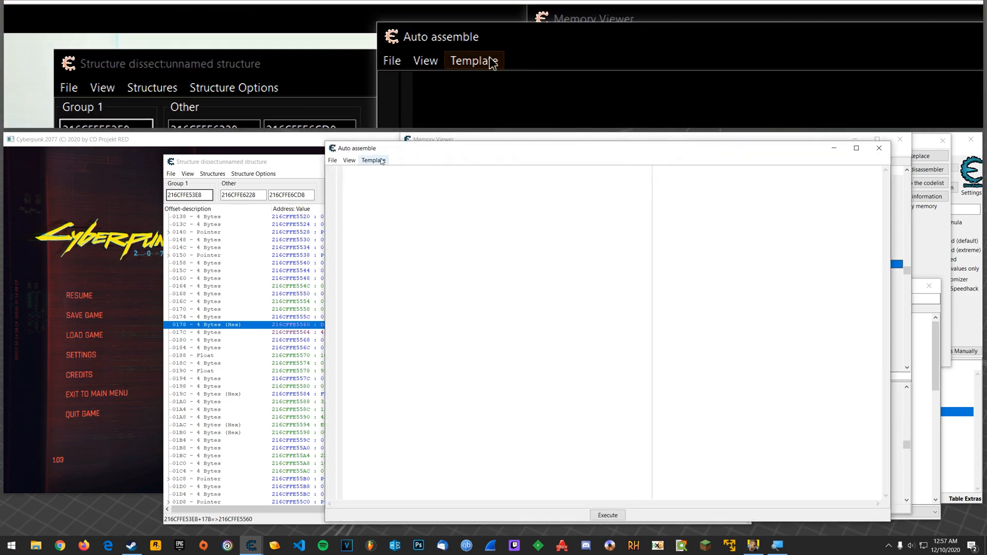
left_click(372, 159)
left_click(390, 207)
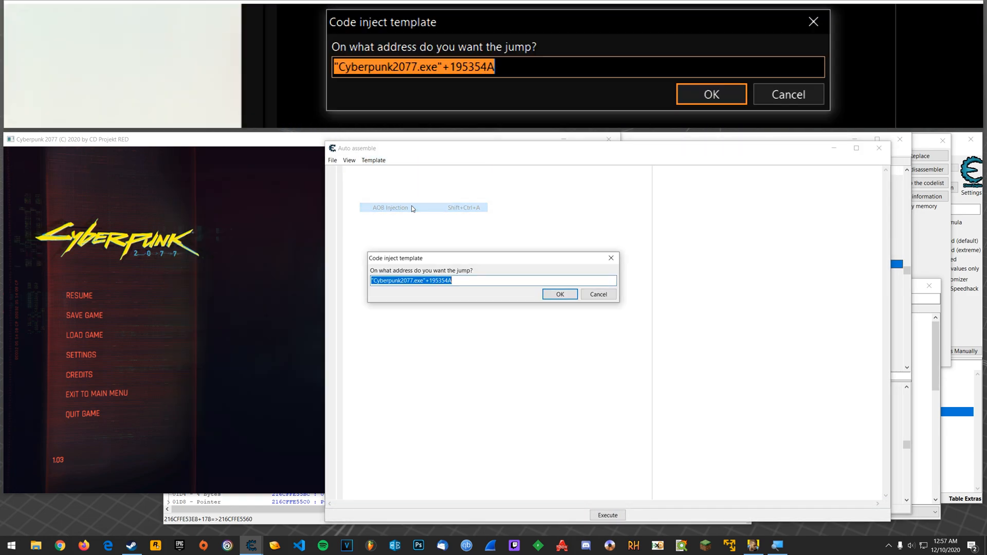
left_click(559, 294)
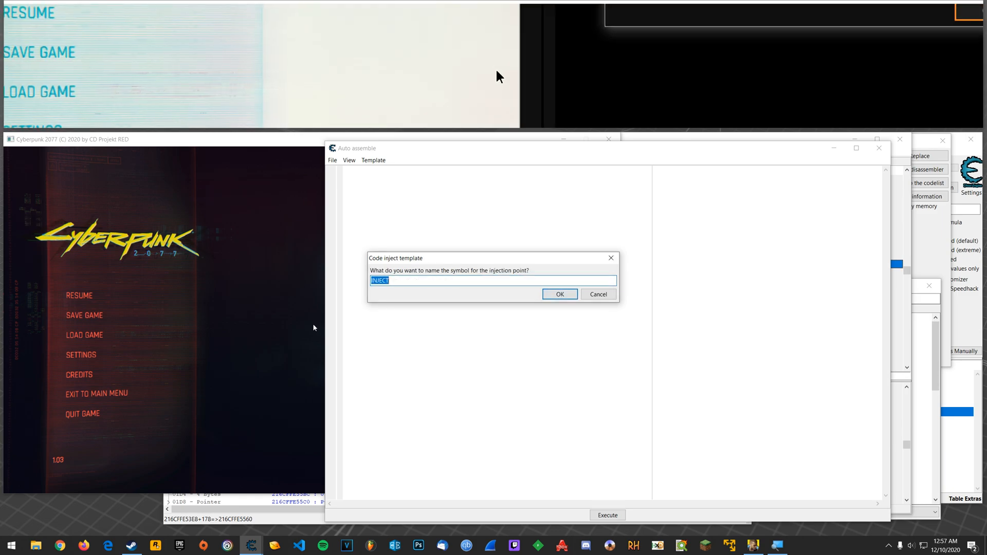
type("inf")
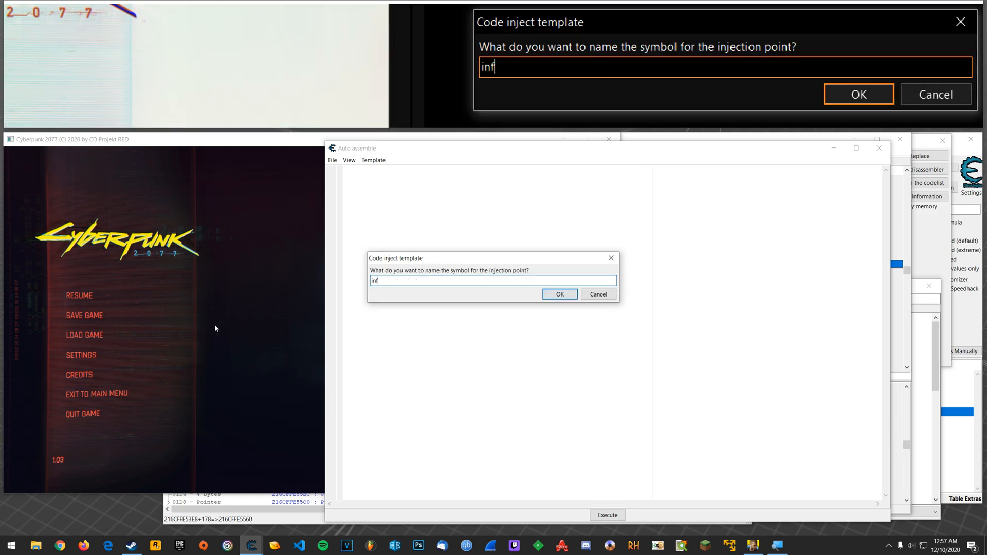
type("Health")
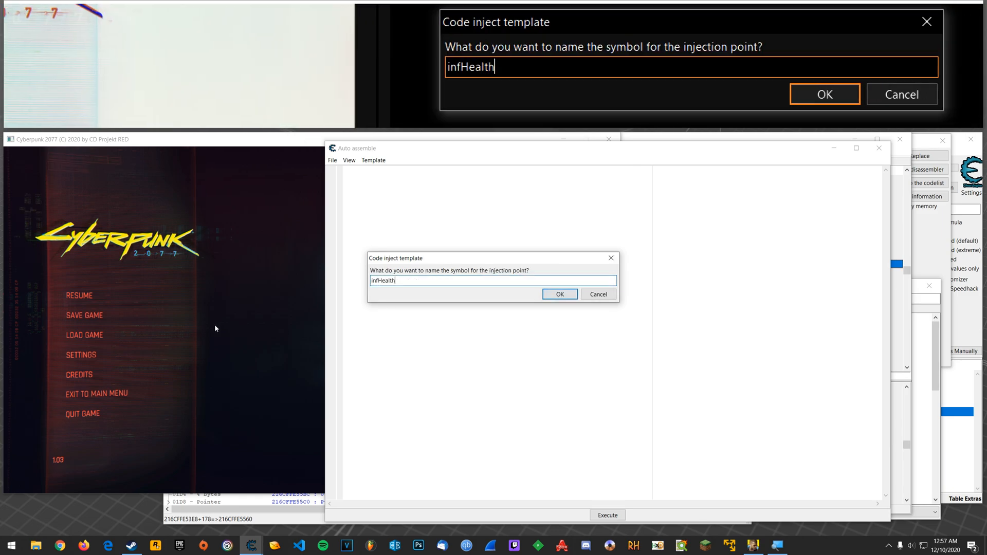
key("Return")
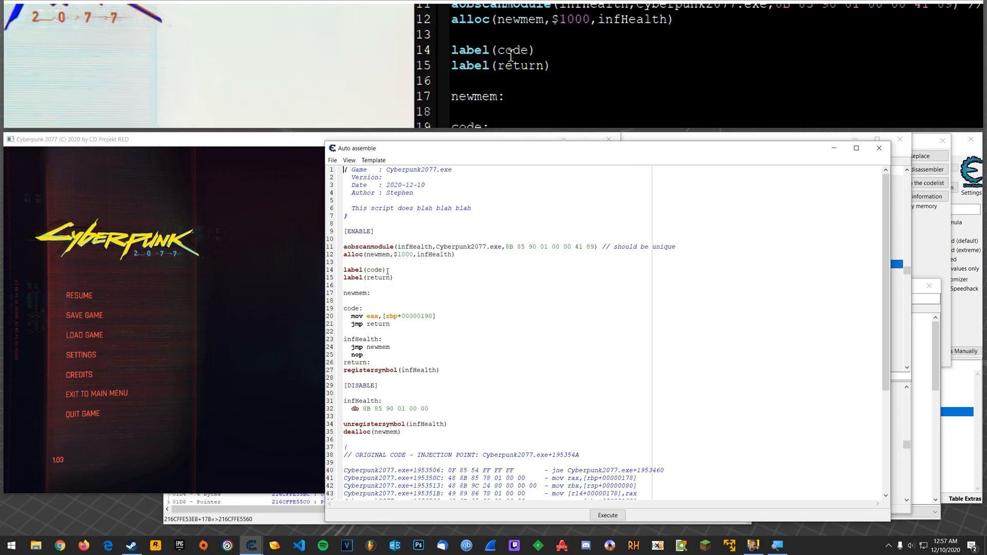
Strip the header comment block and the 'should be unique' comment from the template.
left_click_drag(376, 222, 344, 169)
key("Delete")
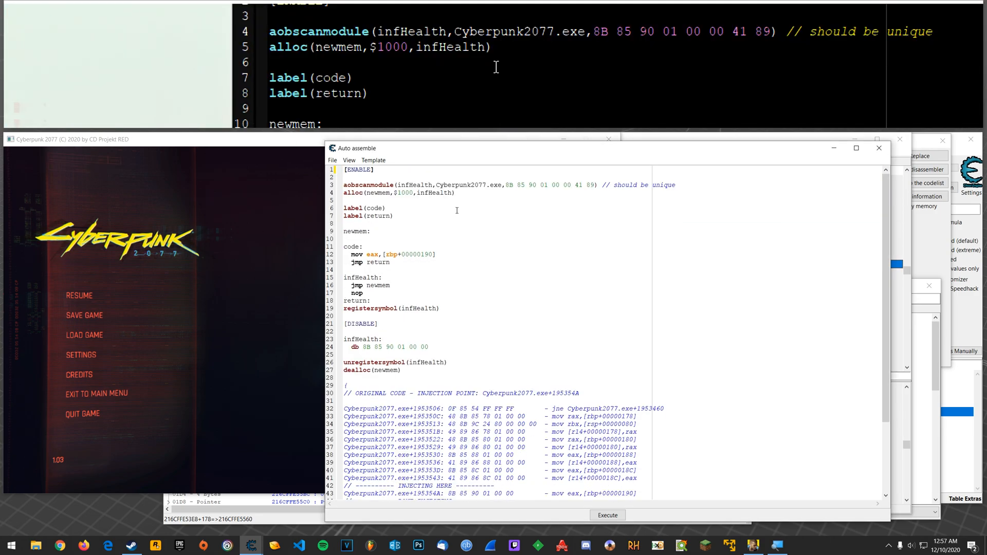
left_click_drag(677, 185, 602, 185)
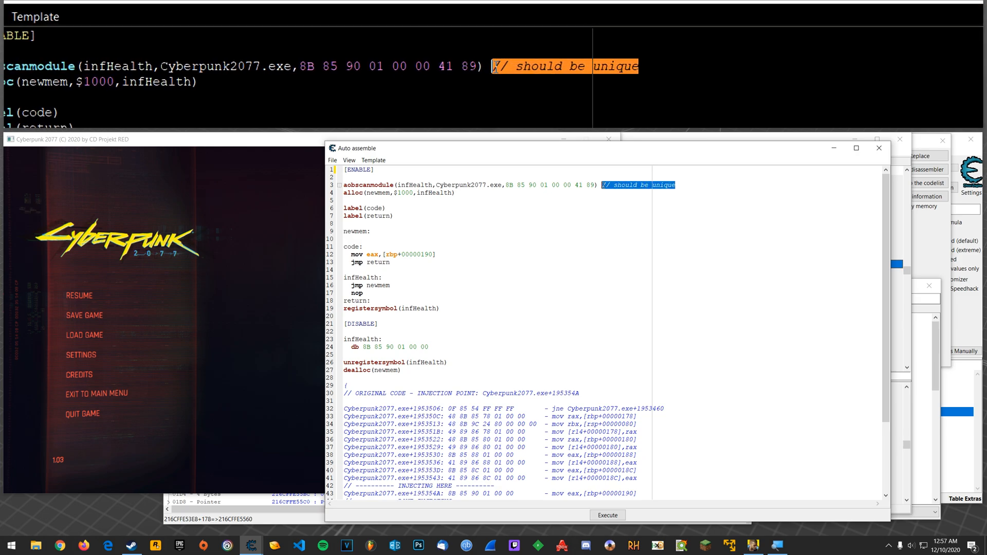
key("Delete")
key("BackSpace")
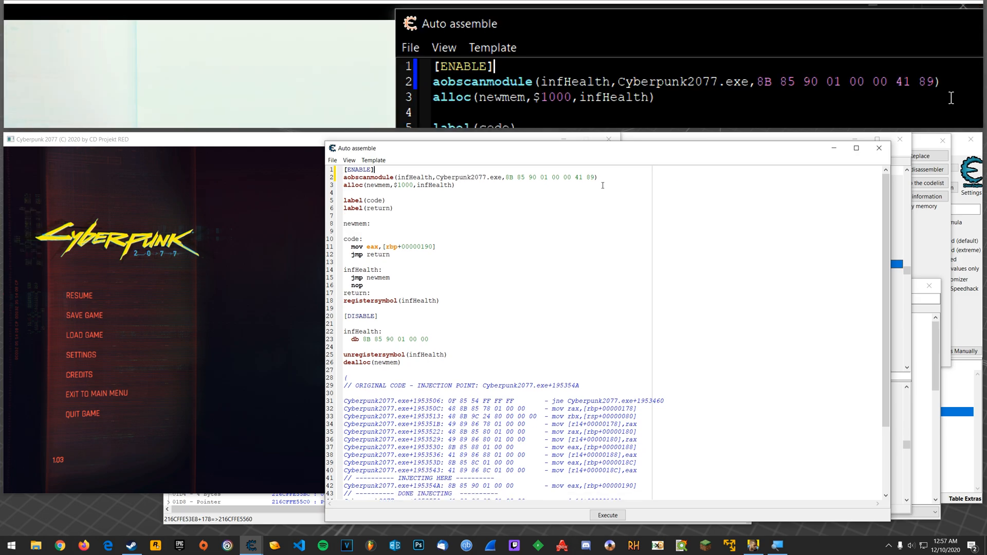
Begin the code block with pushf and a cmp on [rbp+188] before the original health read.
left_click(405, 238)
key("Return")
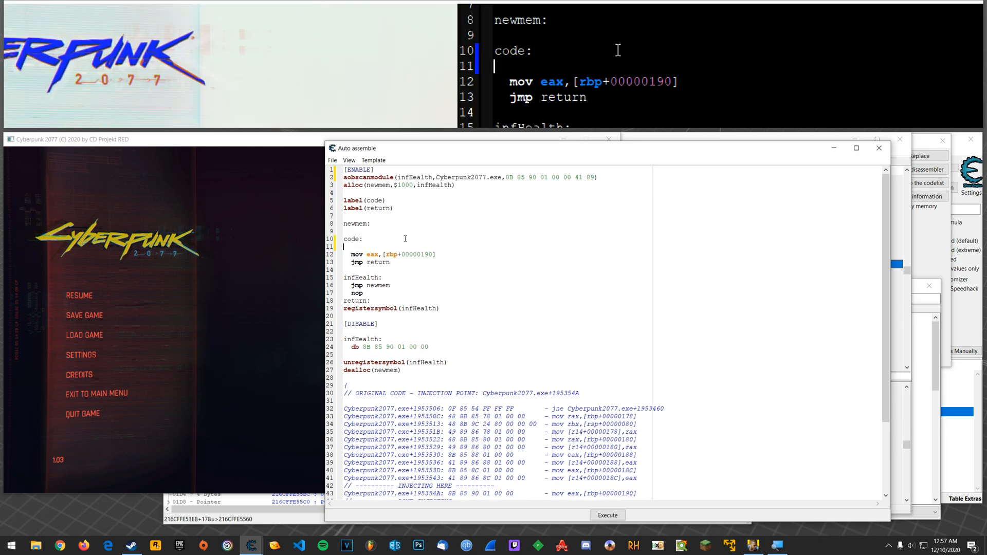
type("pushf")
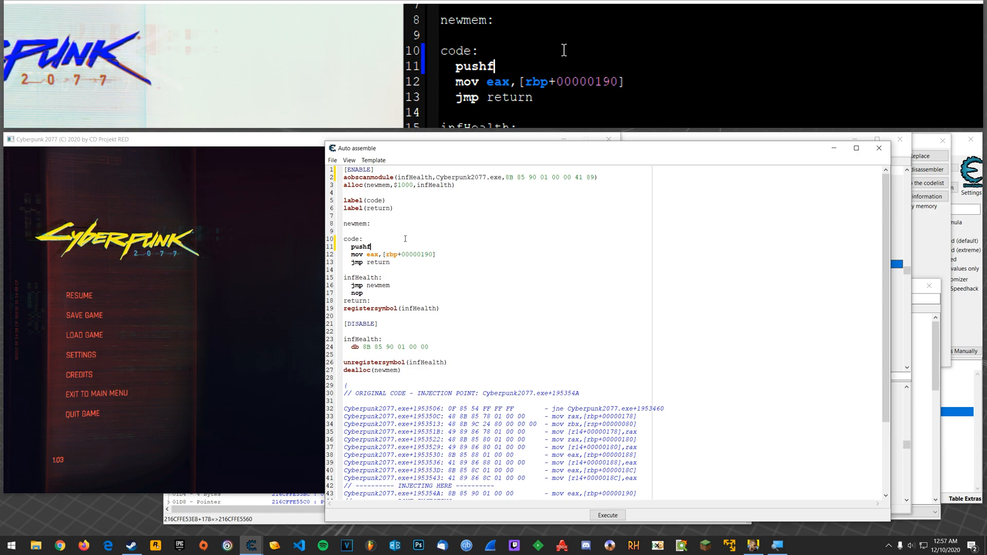
key("Return")
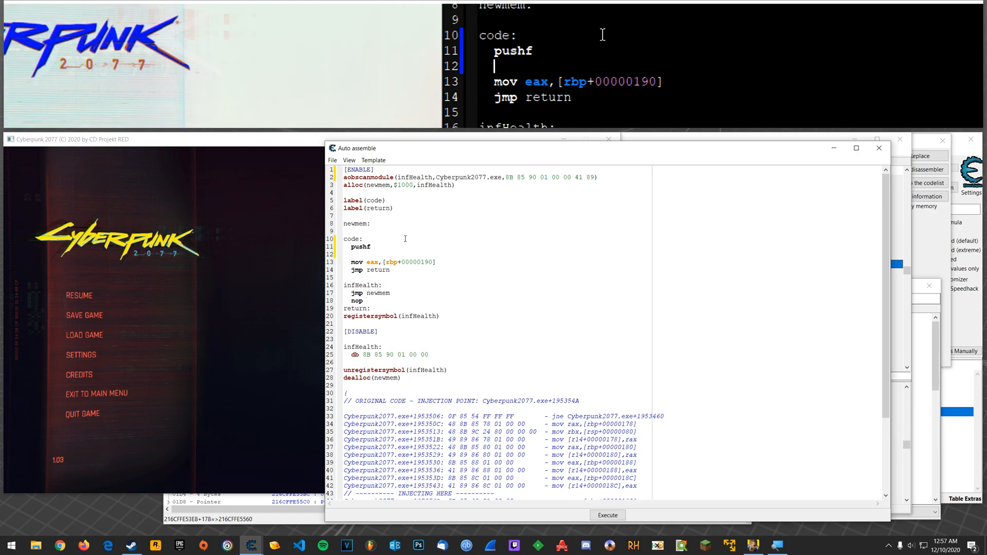
type("cmp")
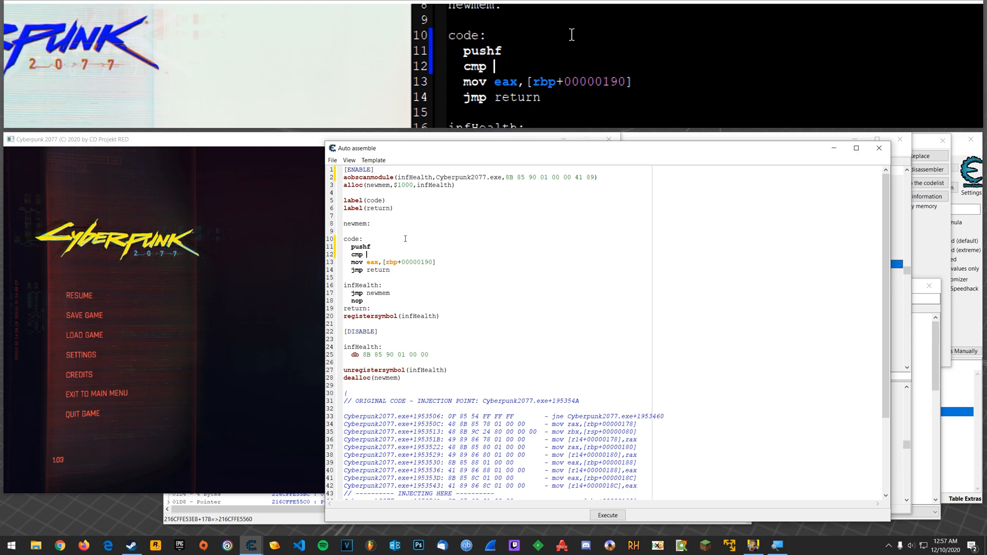
type(" []")
key("Left")
type("rbp")
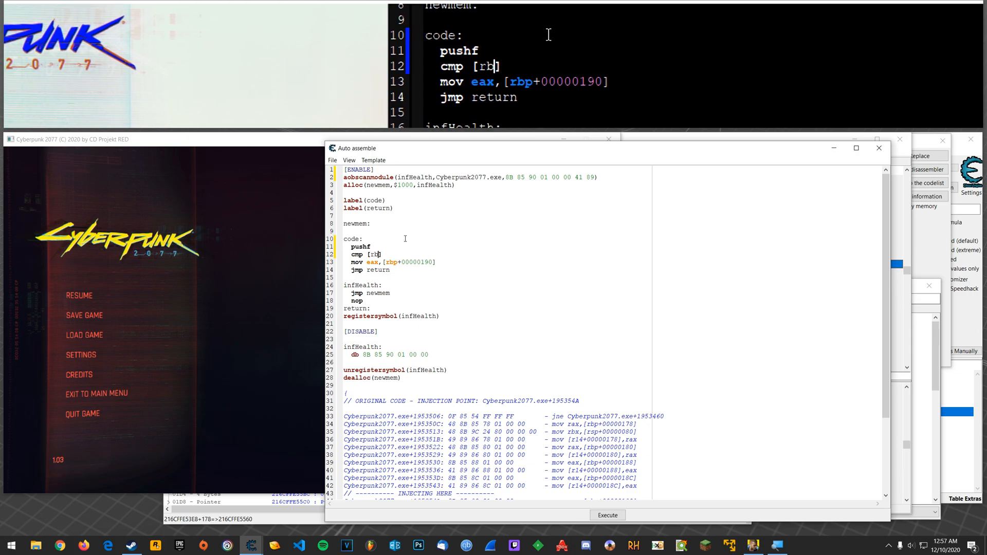
type("+")
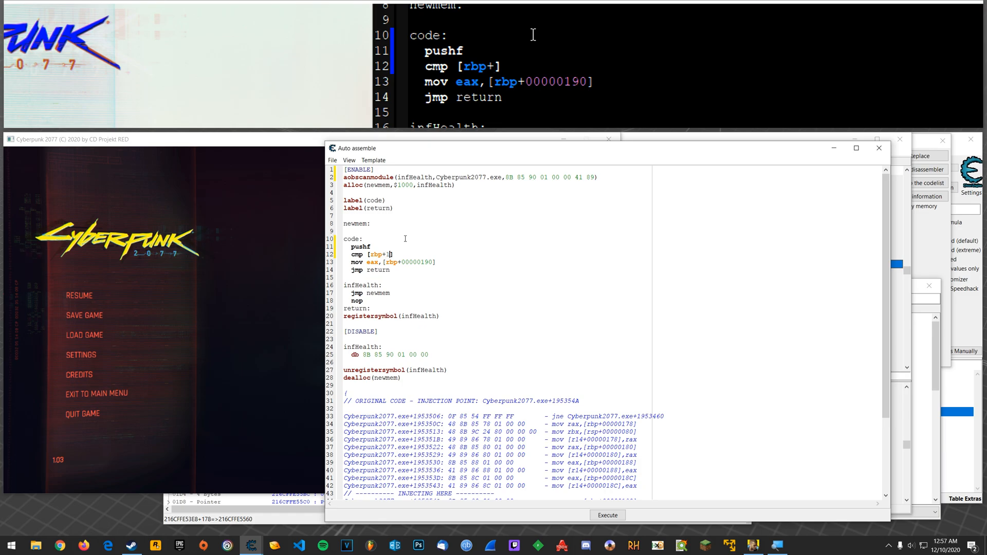
type("188")
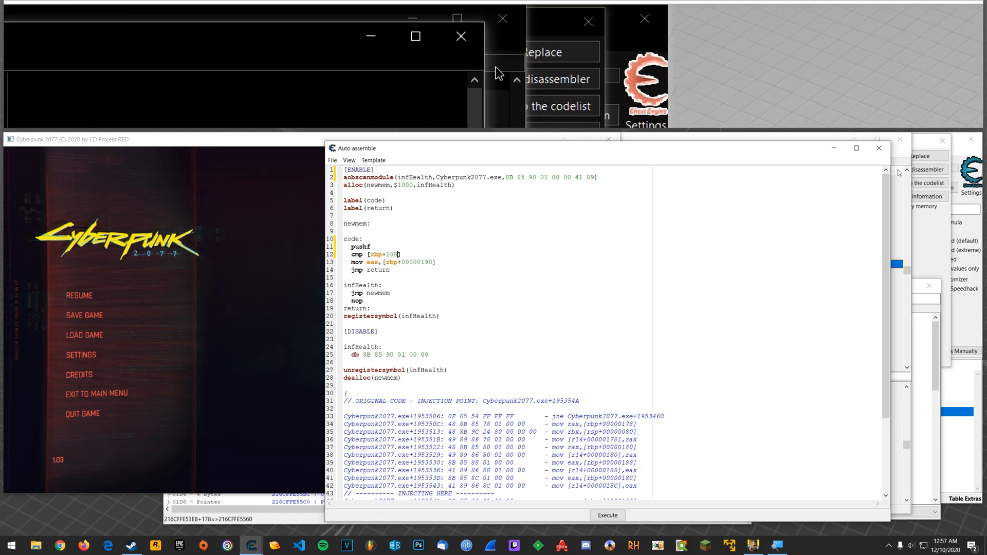
Check offset 0178 in the structure dissection, then return to the infHealth script.
left_click(903, 204)
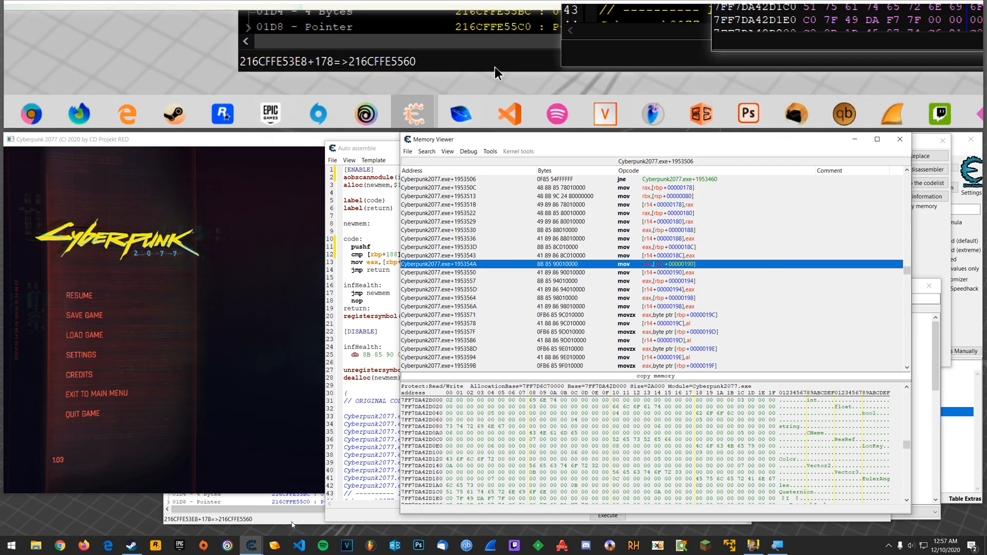
key("alt+Tab")
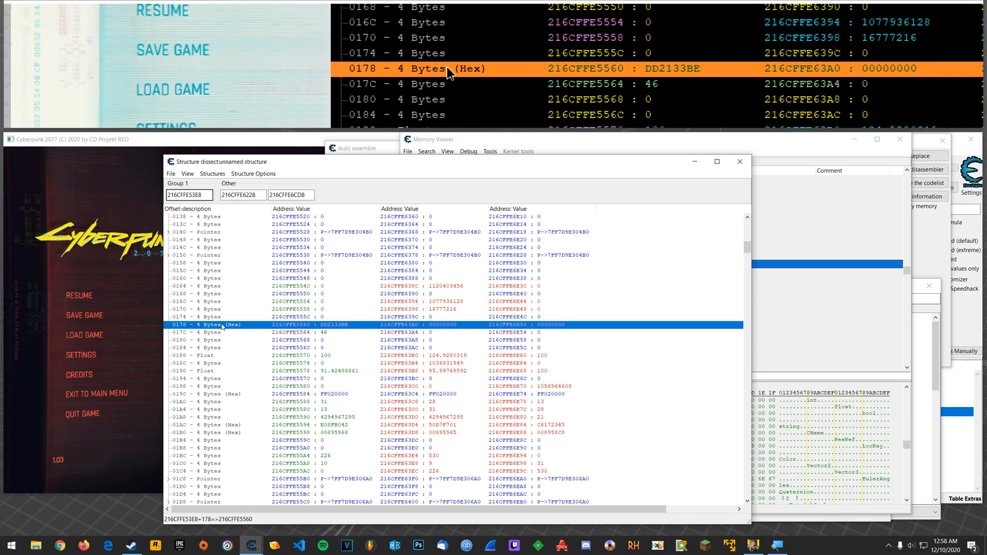
left_click(363, 148)
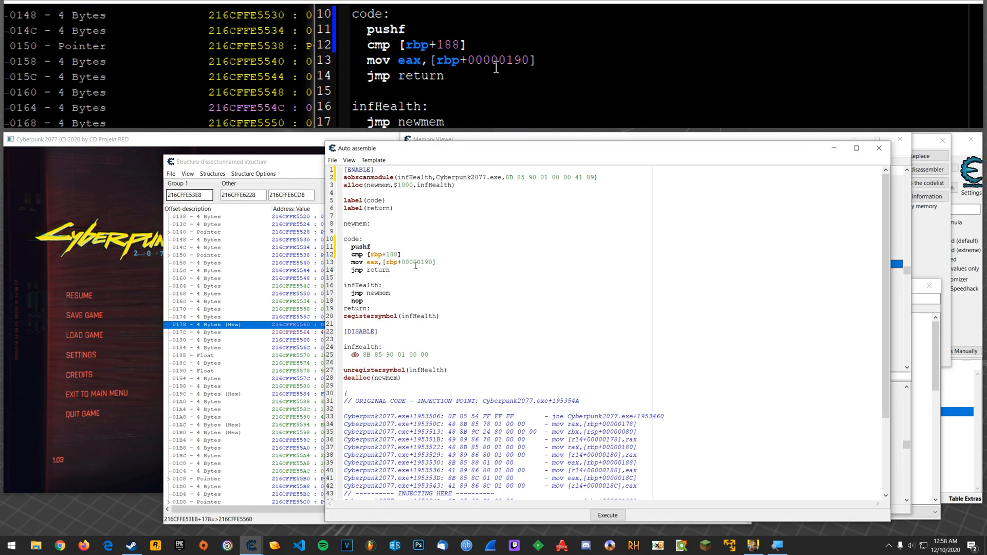
Change the compare to [rbp+178],0 and add a conditional jump plus an @@ label line.
key("BackSpace")
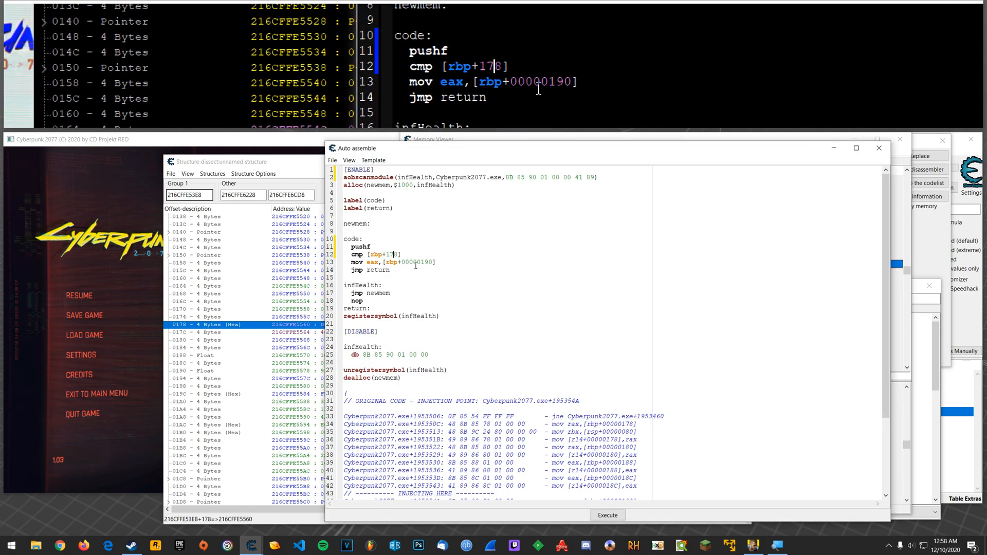
type("7")
key("End")
type(",")
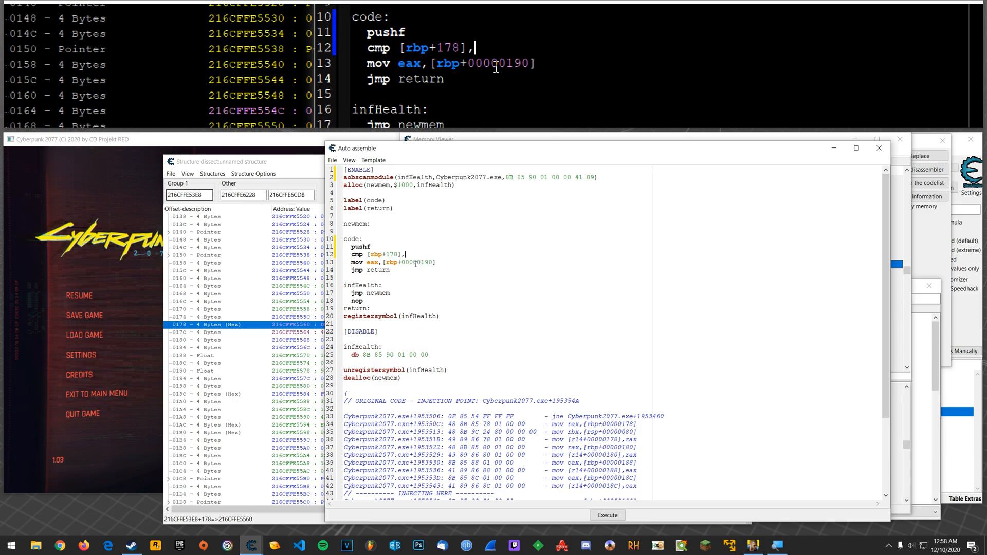
type("0")
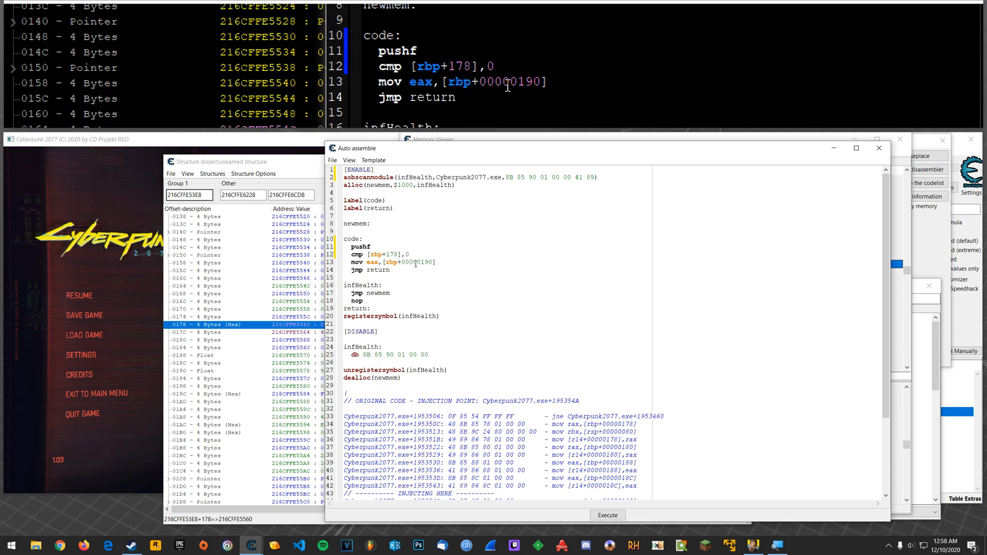
key("Return")
type("je")
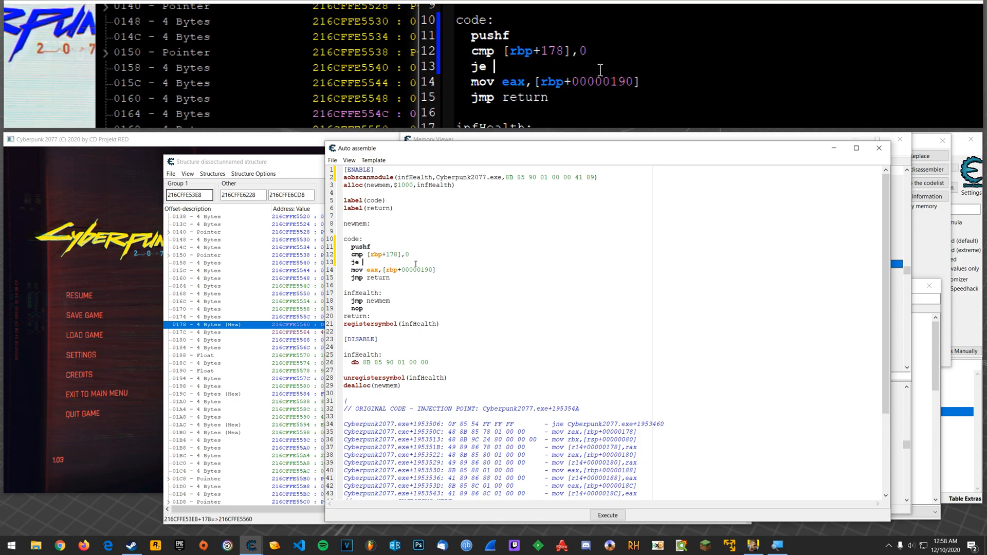
type(" @f")
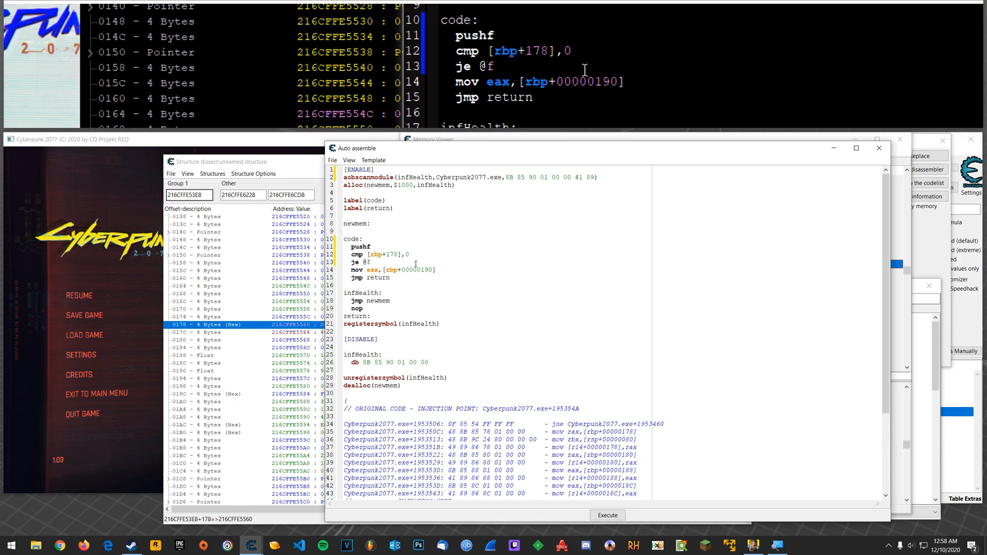
key("Return")
type("@@")
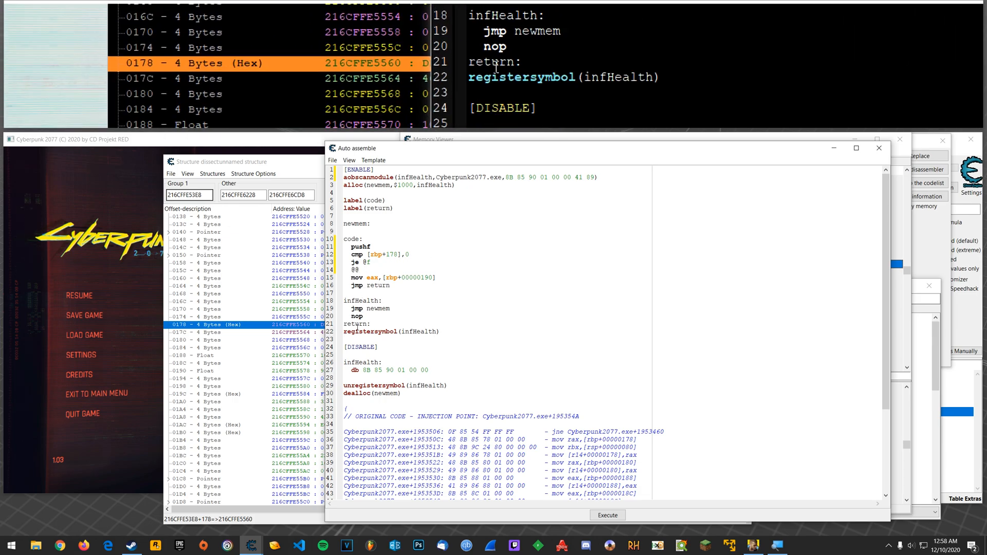
type(":")
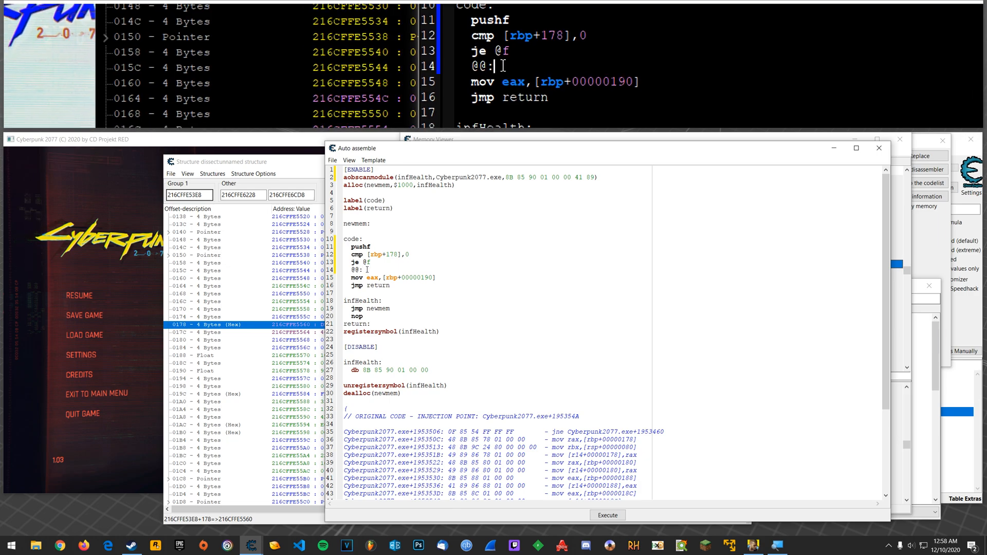
Drop the stray label after pushf and make the jump 'je @f' to the @@ label before the read.
key("Up")
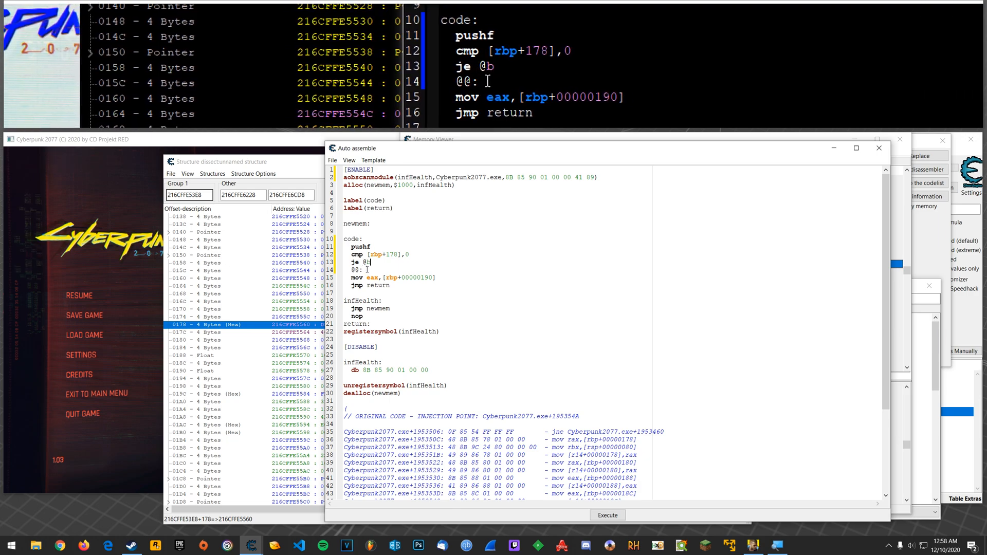
key("Up")
key("Up")
key("Return")
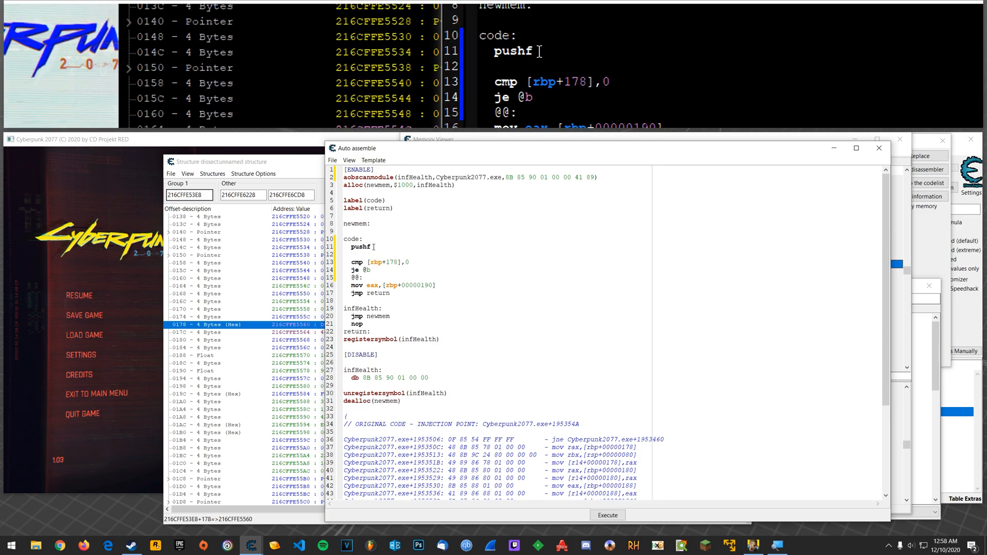
type("@@:")
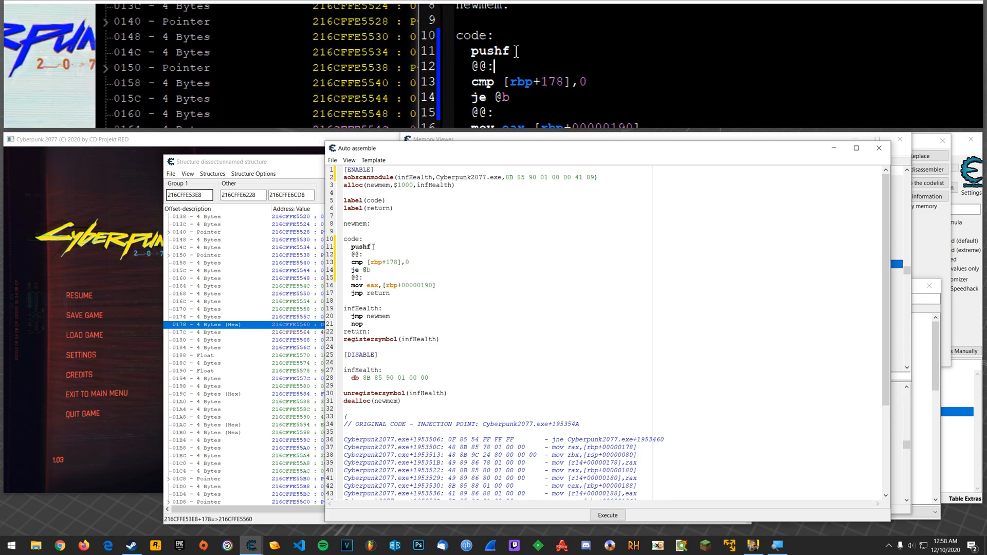
key("BackSpace")
key("BackSpace")
key("BackSpace")
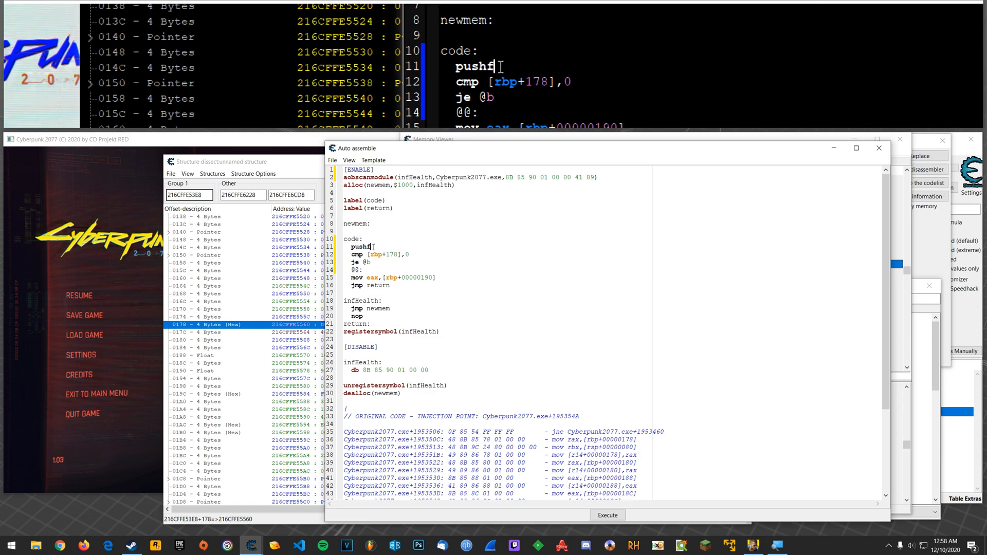
key("Down")
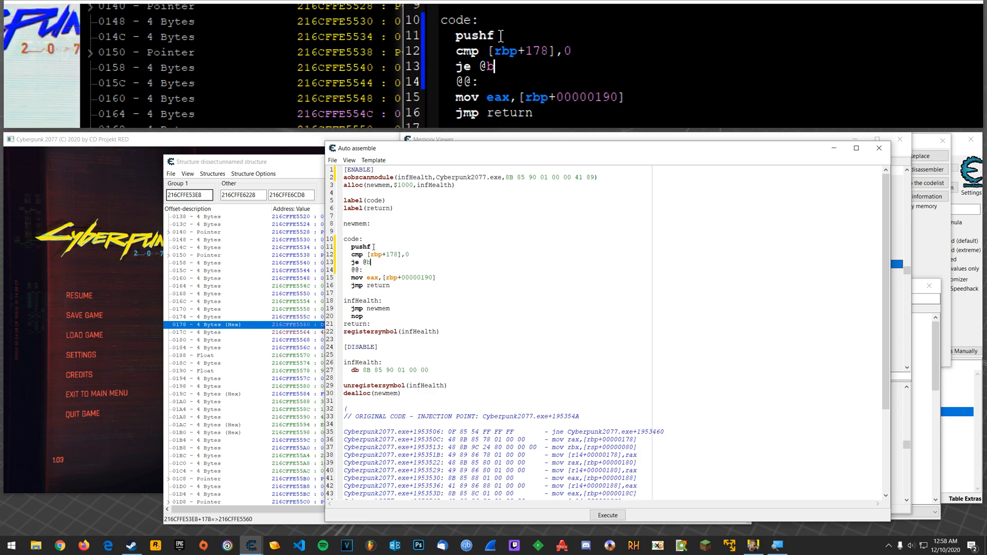
key("Down")
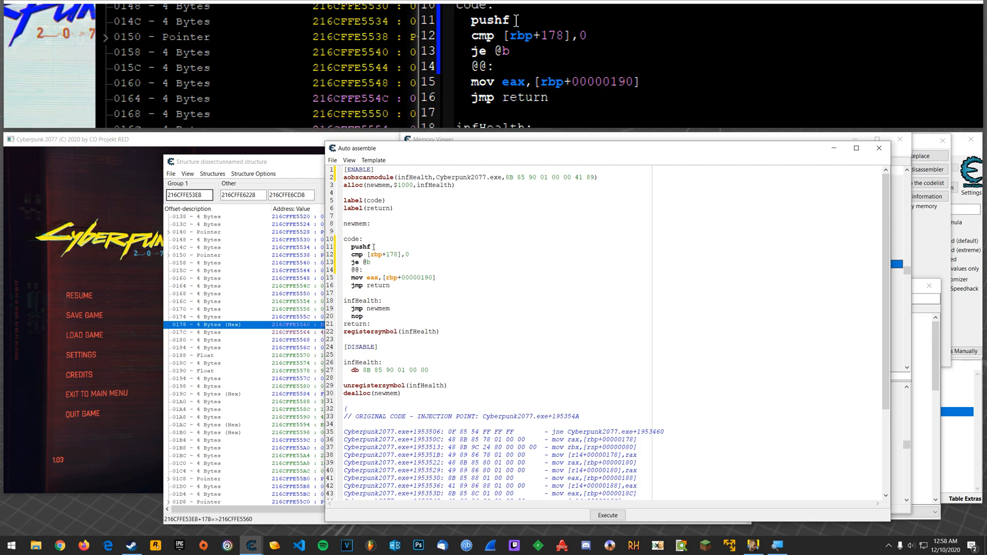
key("Up")
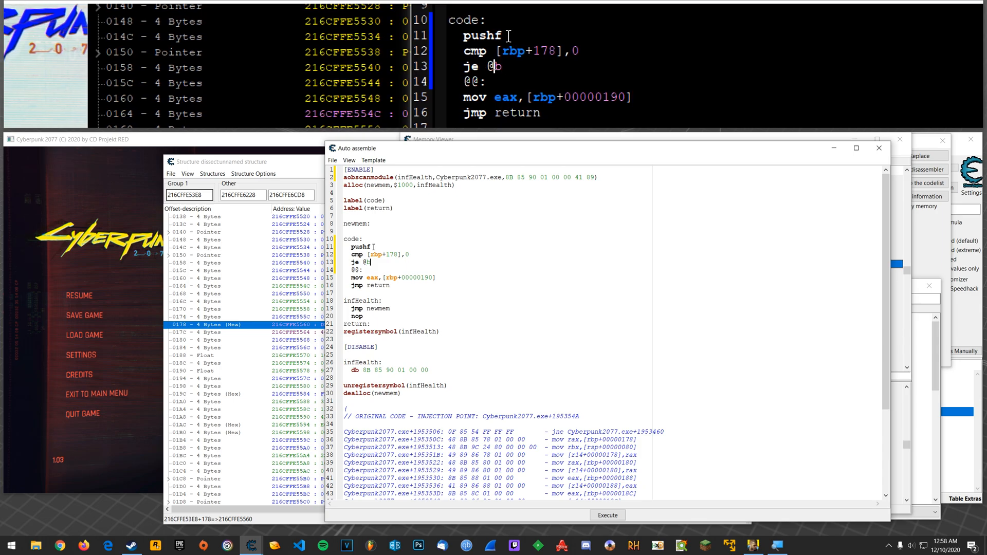
key("BackSpace")
type("f")
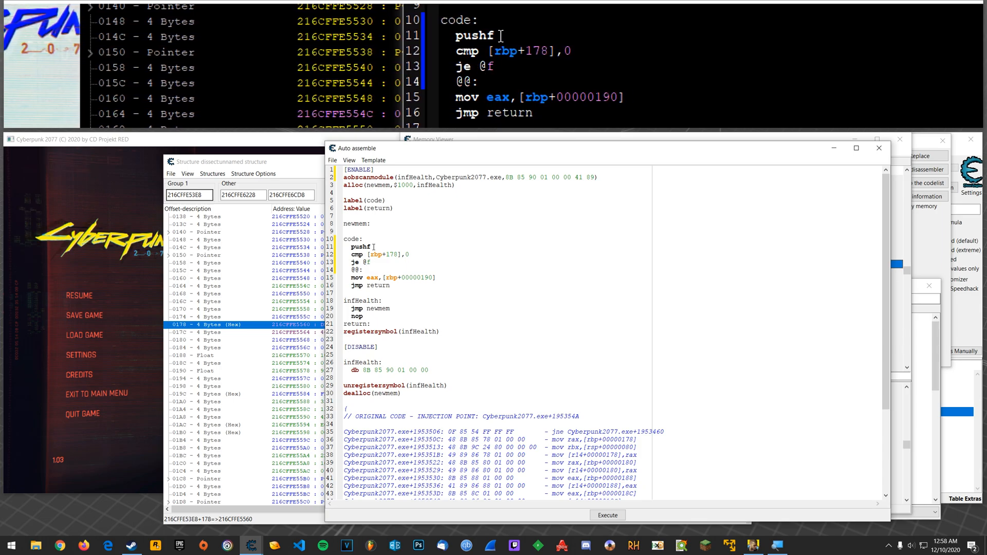
Walk through the pushf, cmp, je @f, @@ and health-load lines in turn.
double_click(363, 247)
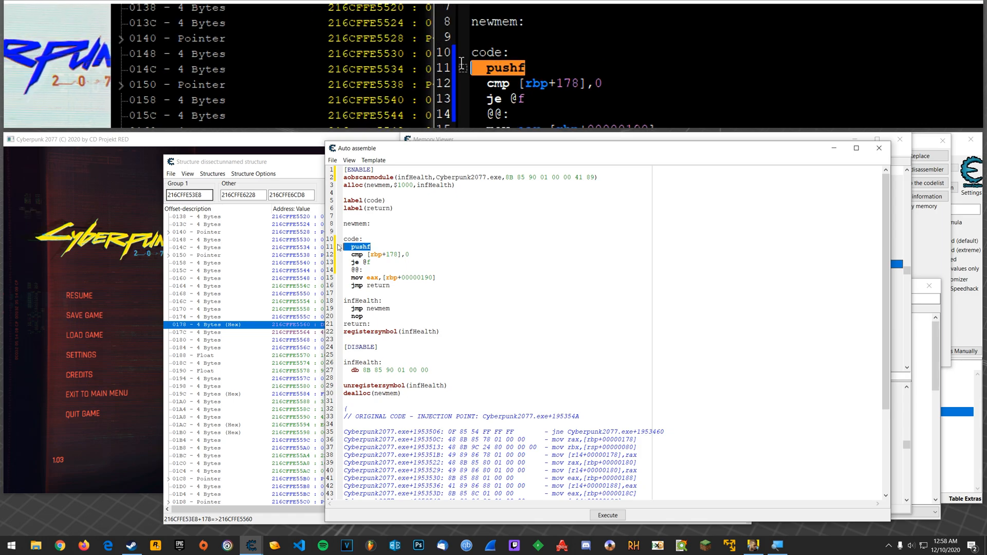
double_click(379, 255)
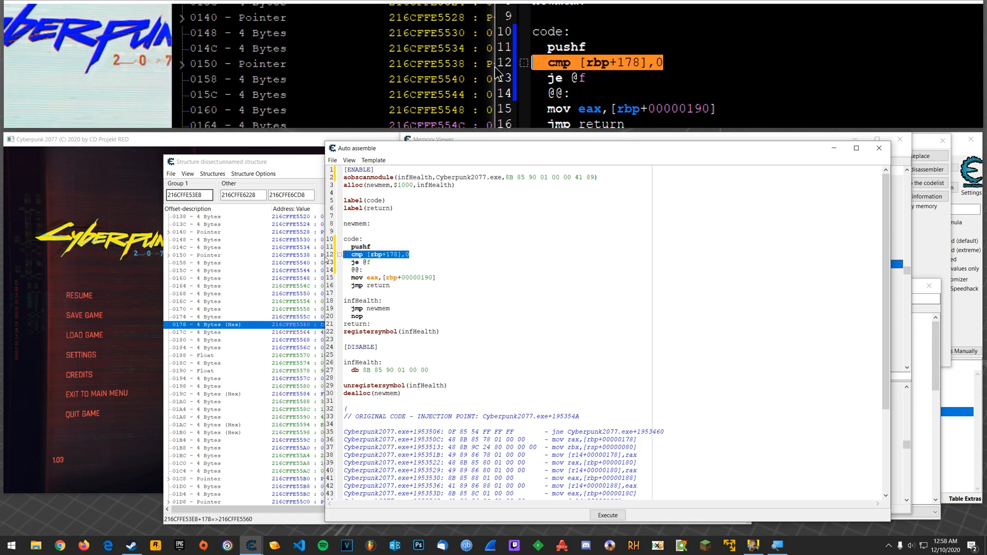
double_click(359, 262)
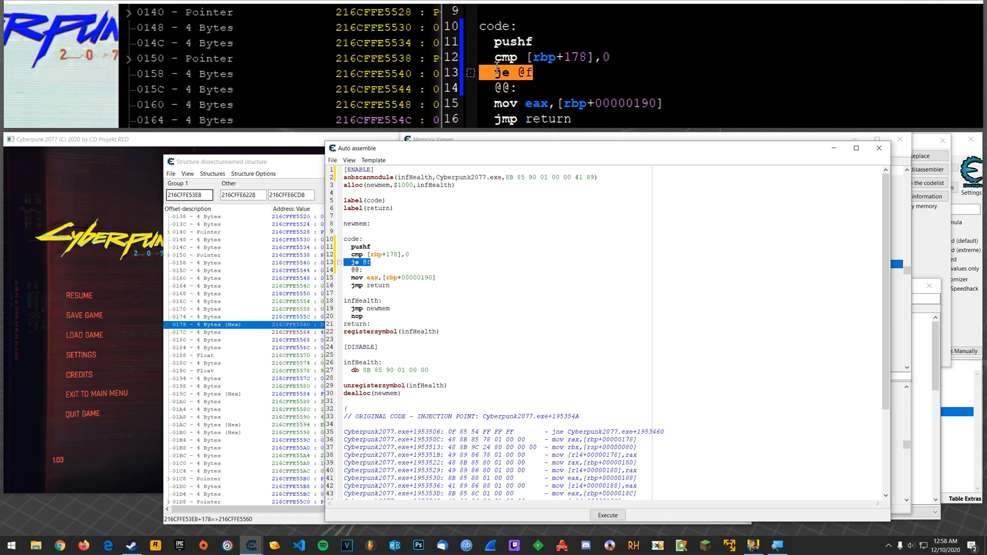
double_click(357, 270)
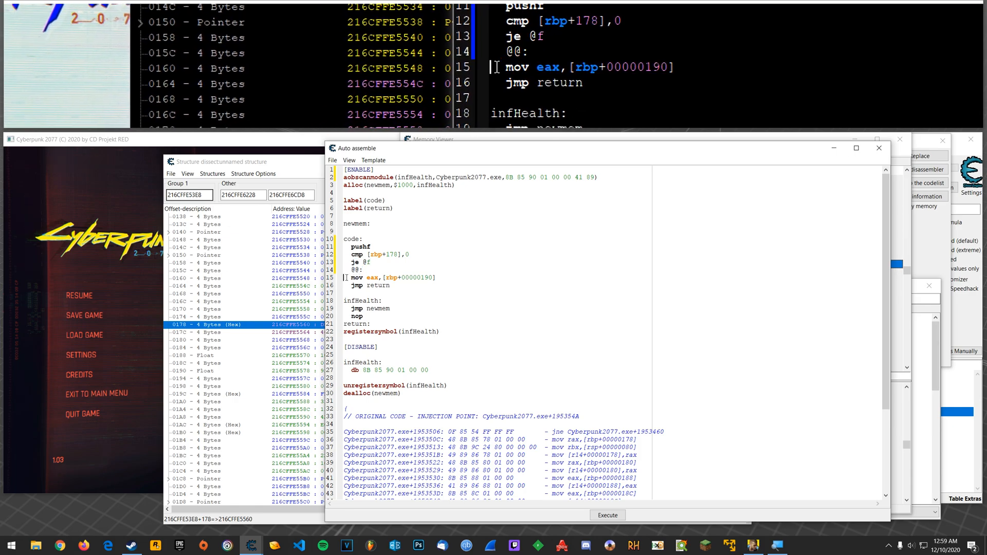
triple_click(393, 278)
Add a popf instruction ahead of the original health load.
left_click(363, 270)
key("End")
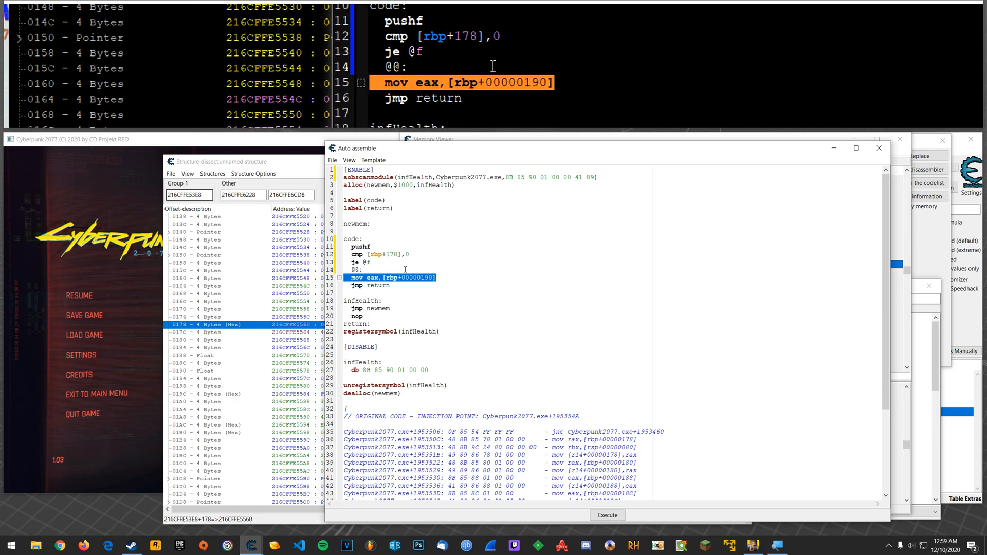
key("Return")
type("popf")
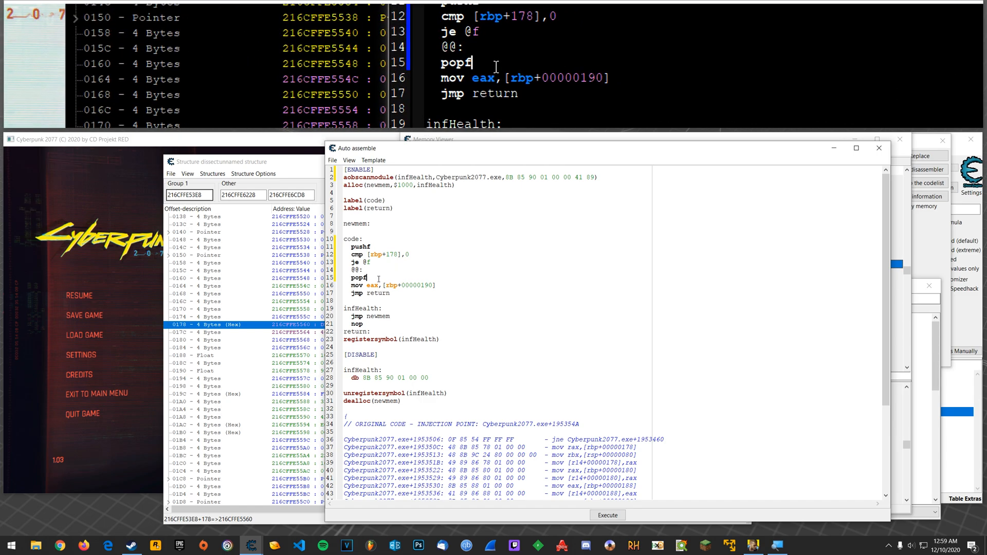
double_click(359, 278)
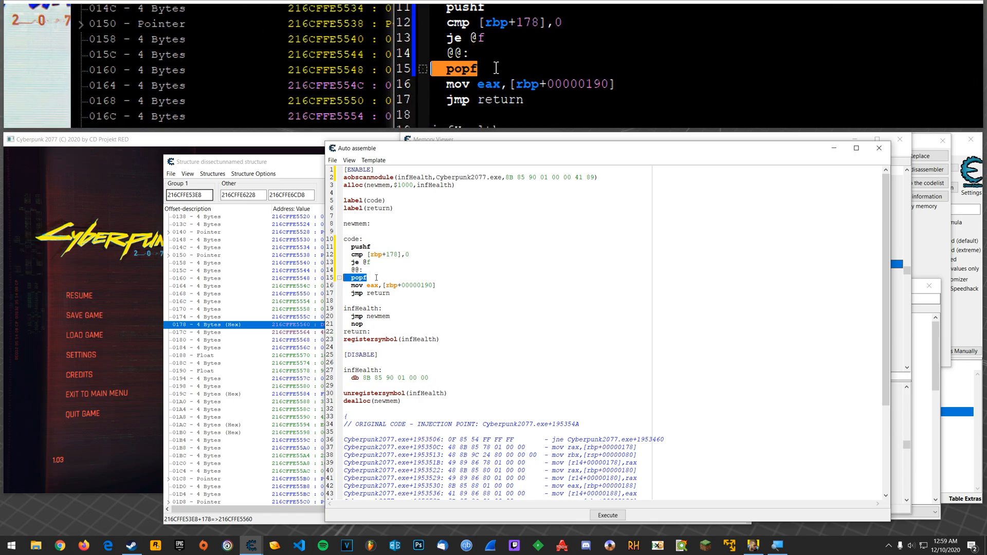
left_click(452, 286)
Insert an empty line after je @f and recheck offset 0178 in the structure dissection.
mouse_move(435, 286)
left_mouse_down()
mouse_move(352, 286)
mouse_move(351, 246)
left_mouse_up()
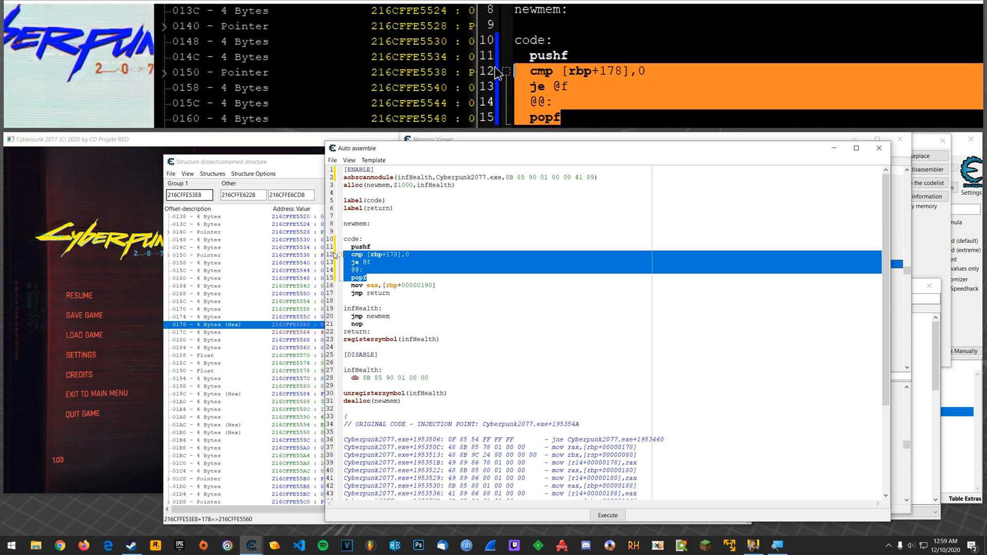
left_click(372, 262)
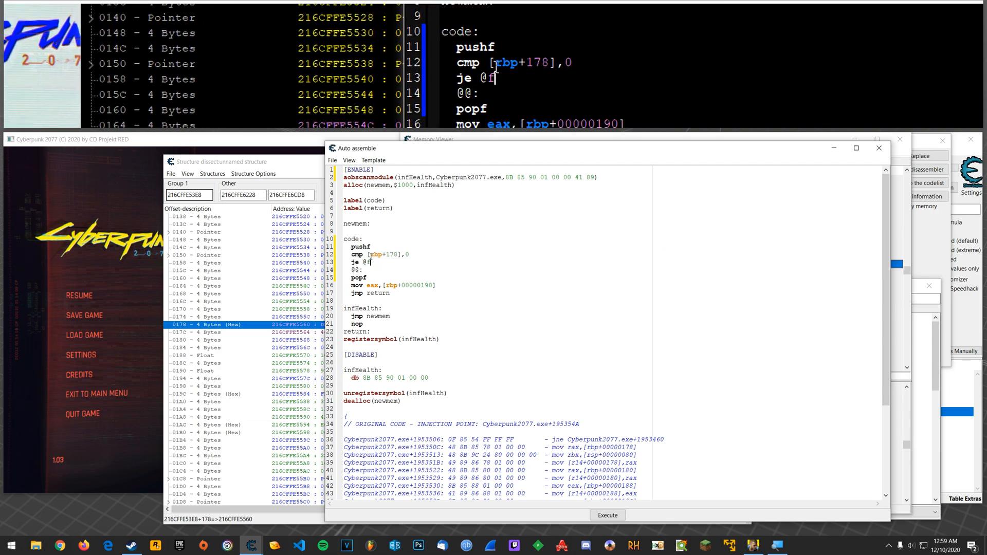
key("Return")
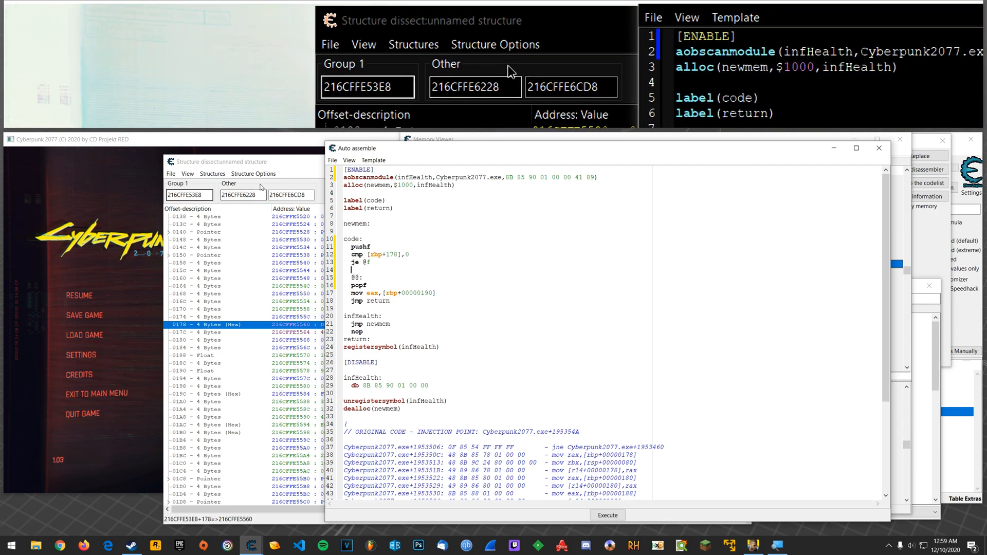
left_click(255, 166)
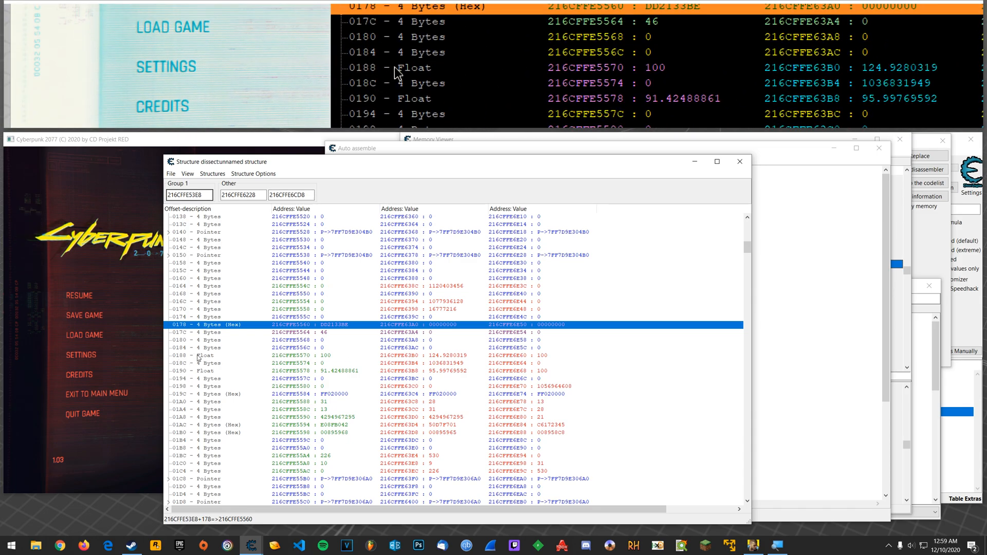
left_click(432, 253)
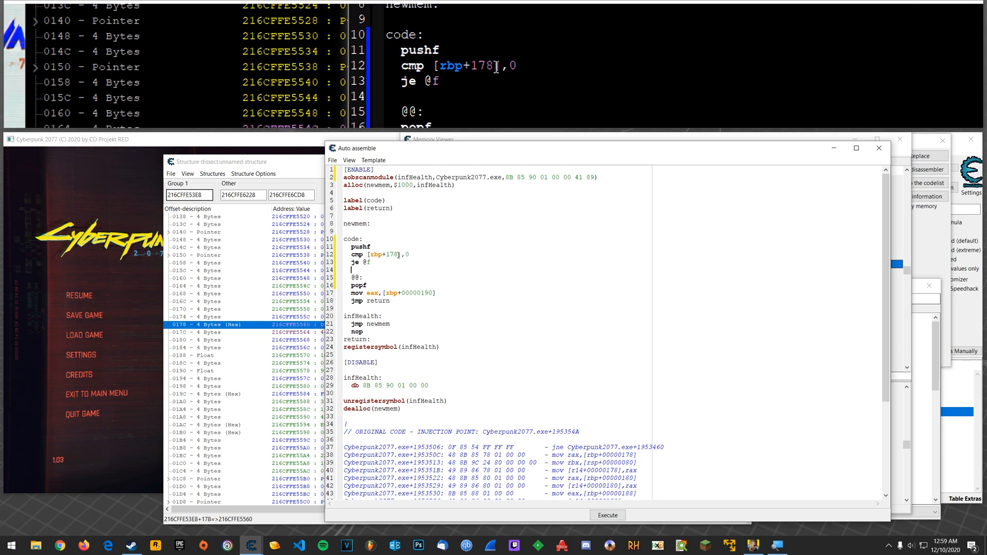
type("mov ")
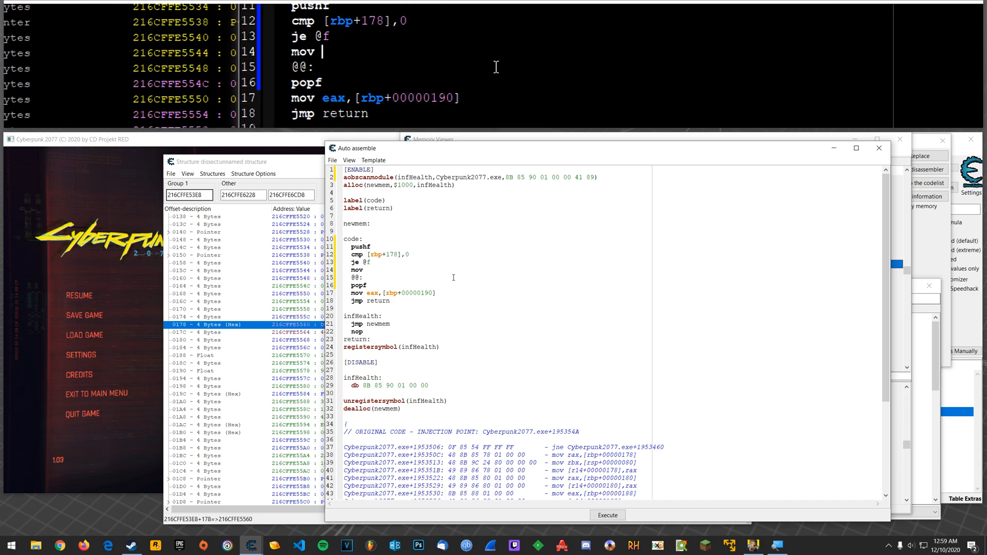
type("[]rbp")
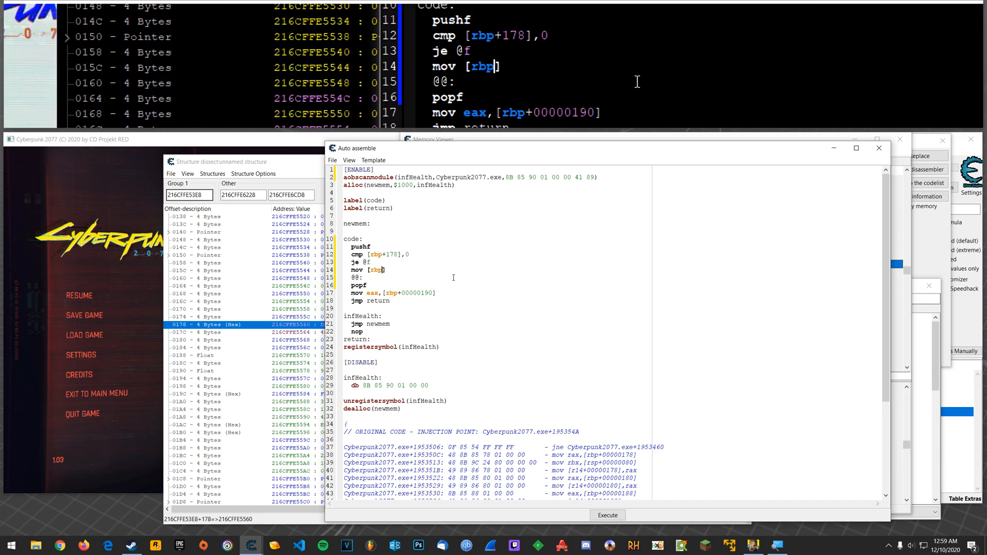
type("+188")
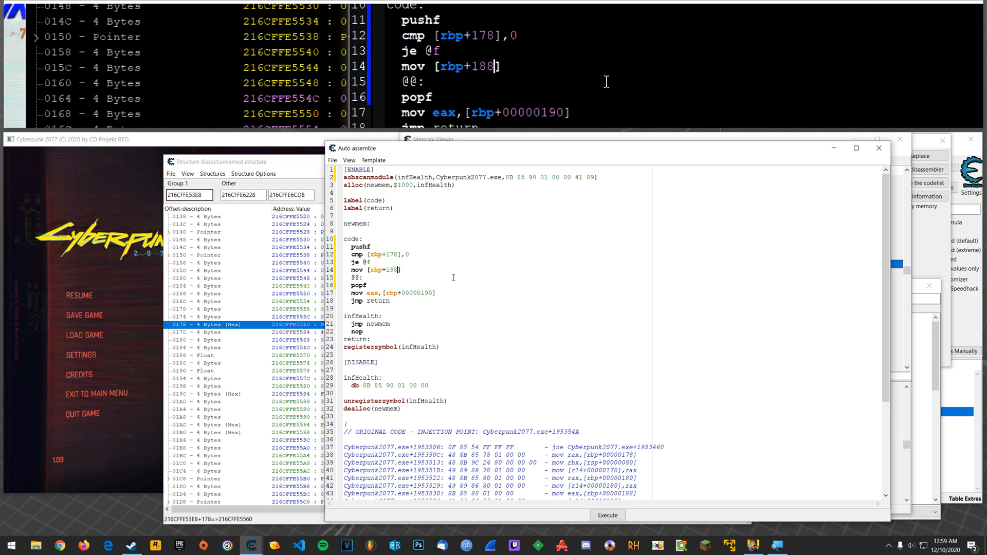
Draft a move from [rbp+188] to [rbp+190], comparing it with the original mov eax,[rbp+190] read.
key("Left")
key("Left")
key("Left")
key("Left")
key("Left")
key("Left")
key("Left")
key("Left")
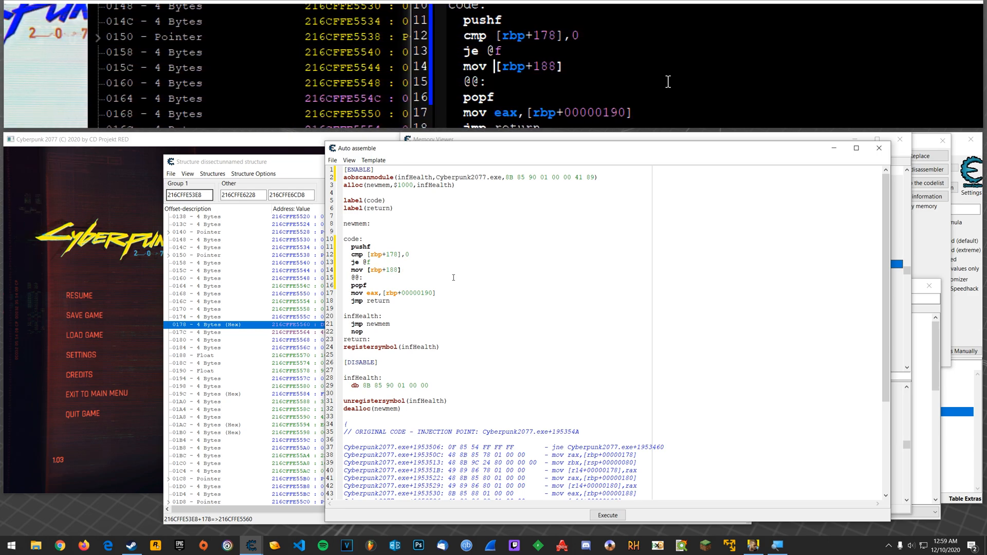
type("eax,")
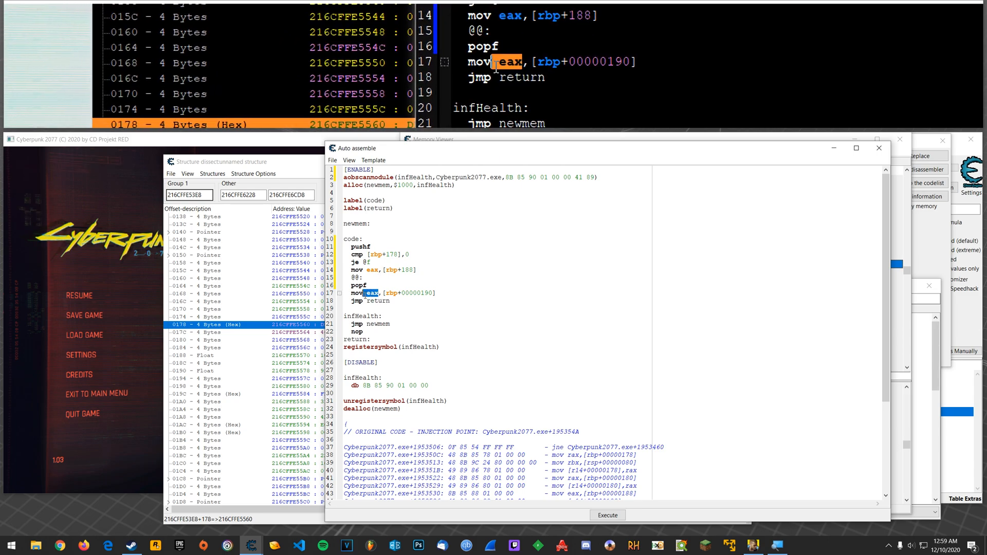
left_click(410, 293)
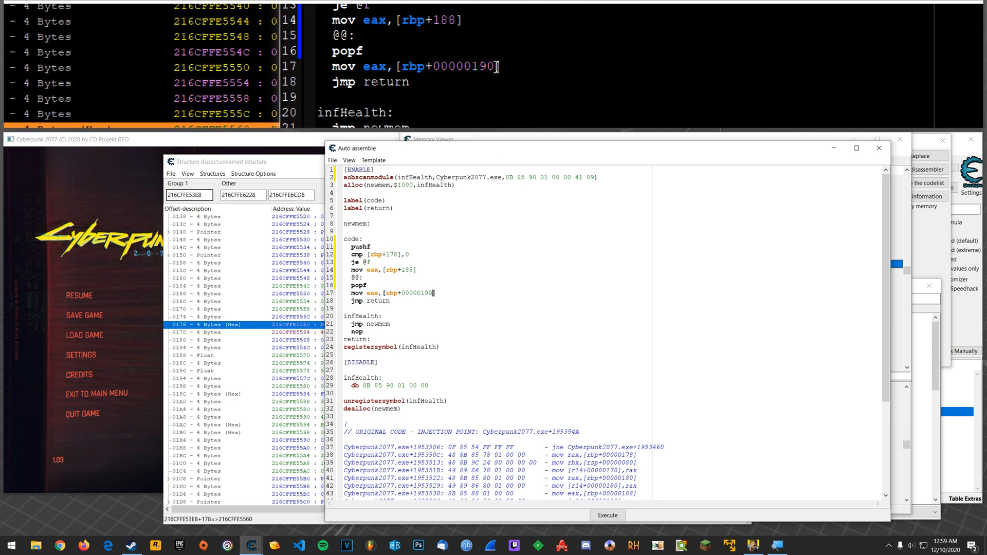
left_click_drag(433, 293, 394, 293)
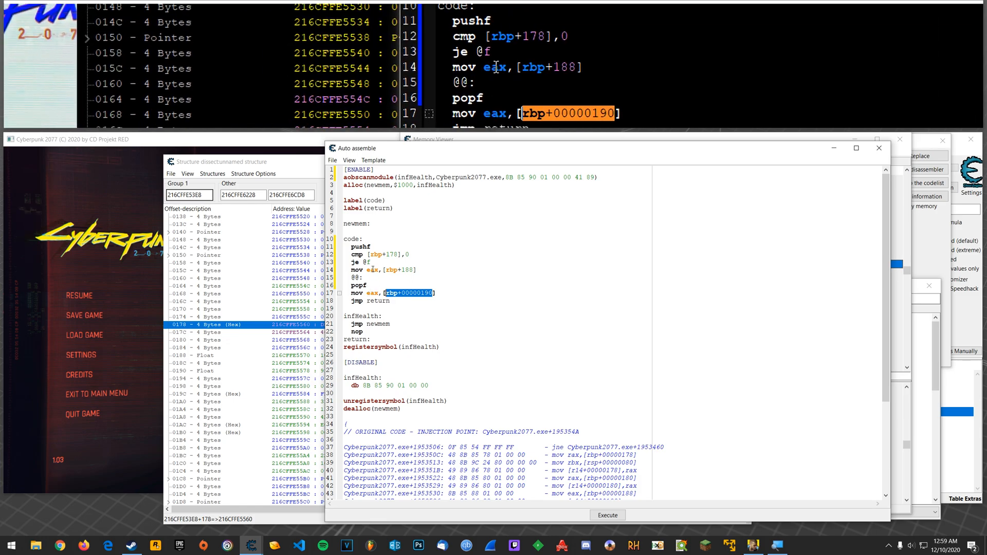
double_click(372, 293)
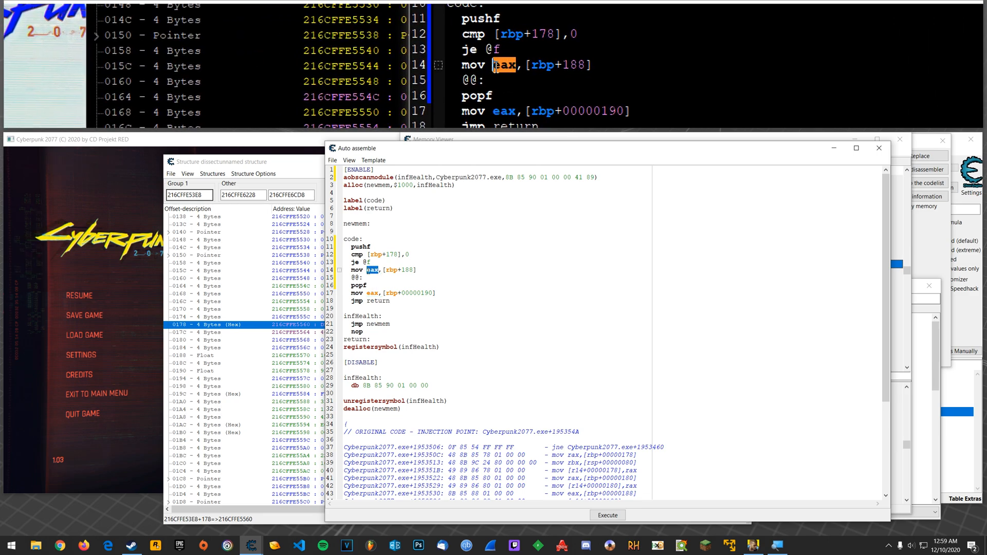
left_click(419, 269)
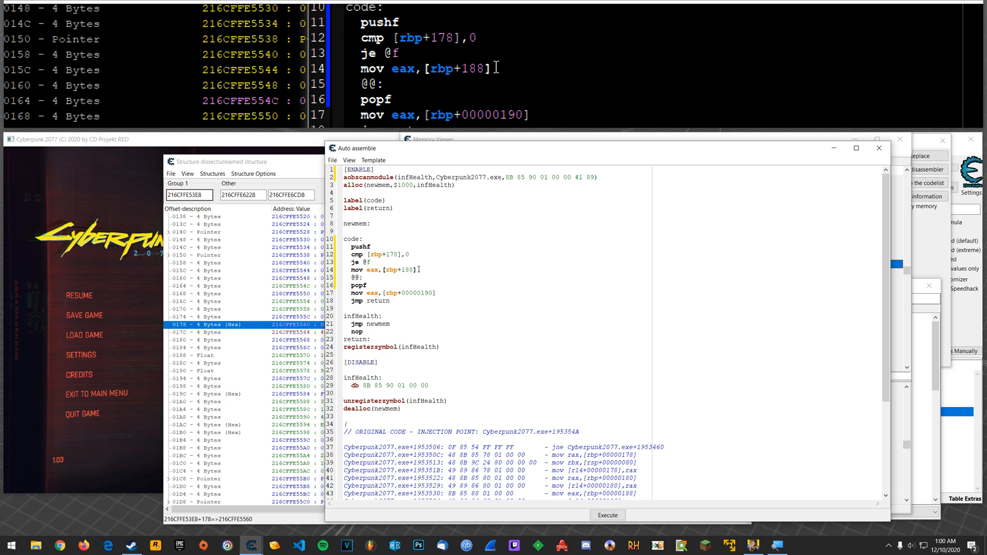
left_click_drag(414, 270, 385, 269)
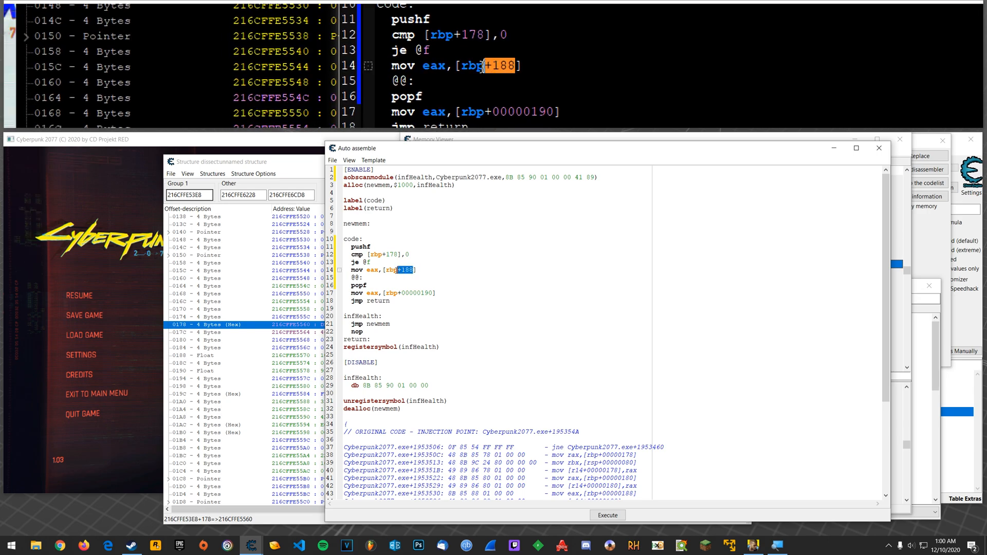
Add 'mov eax,[rbp+188]' and 'mov [rbp+190],eax' under je @f to refill health from max health.
key("End")
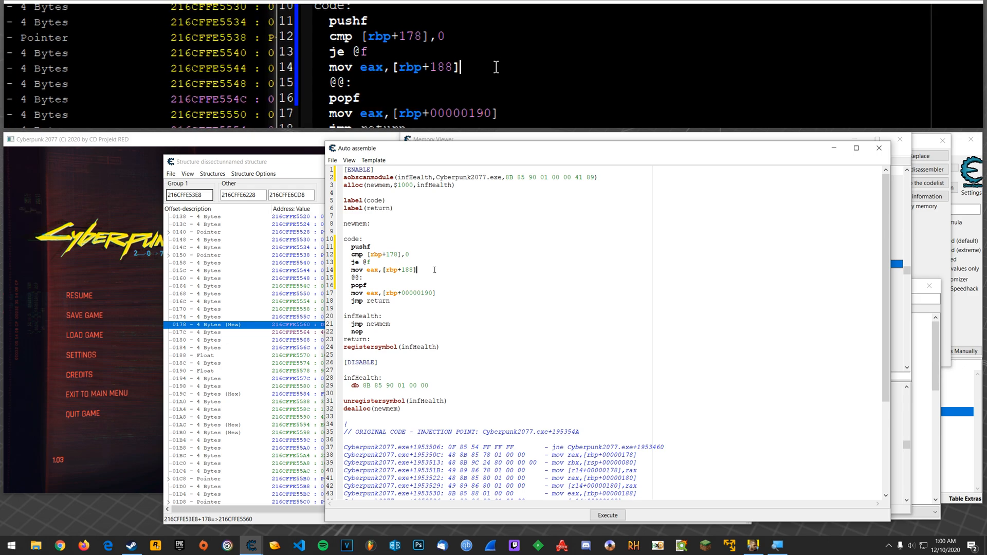
key("Return")
type("mov")
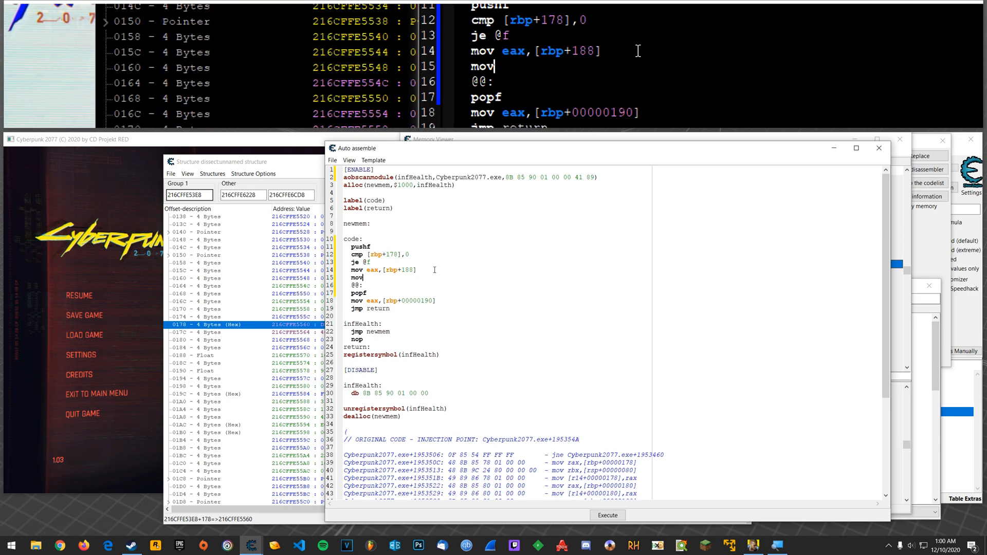
type(" []")
key("Left")
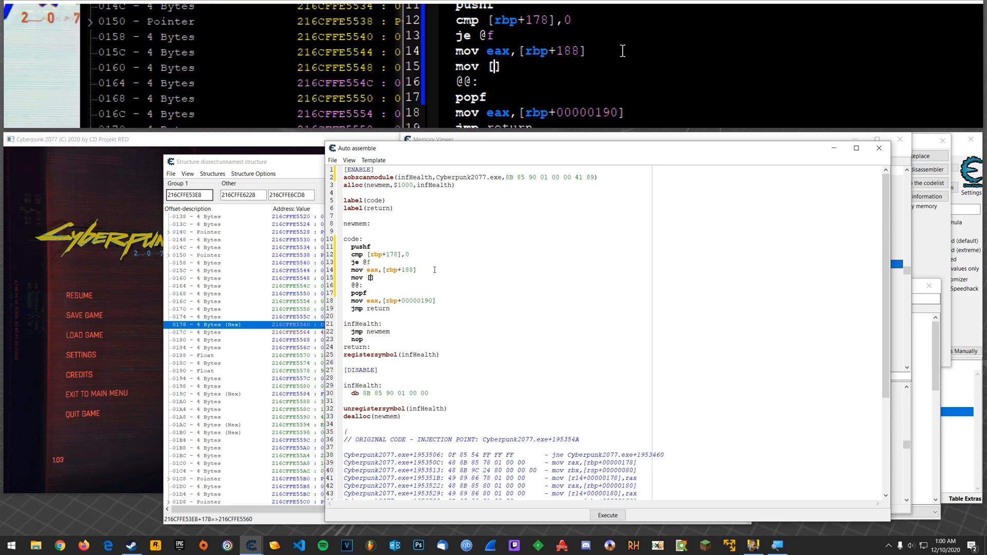
type("rbp")
type("+190")
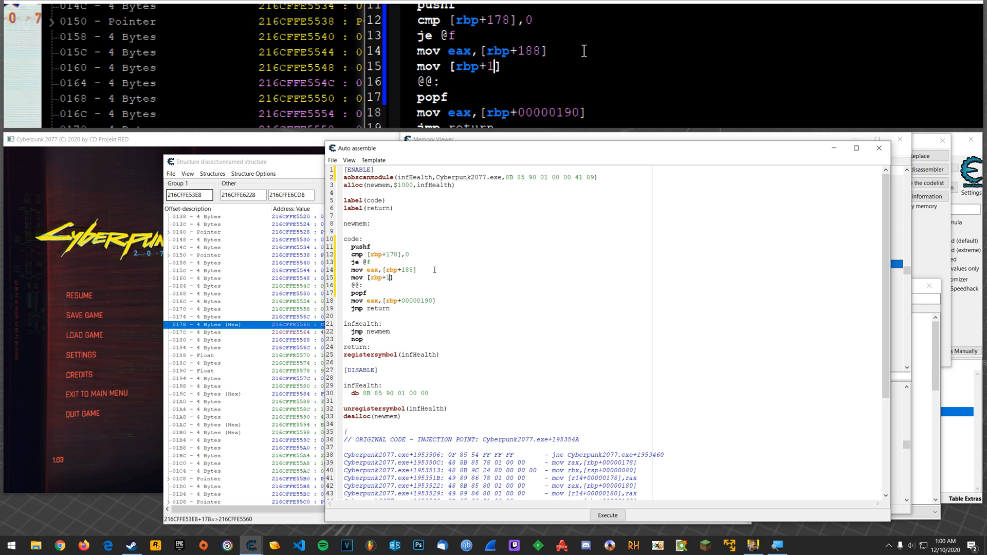
key("End")
type(",eax")
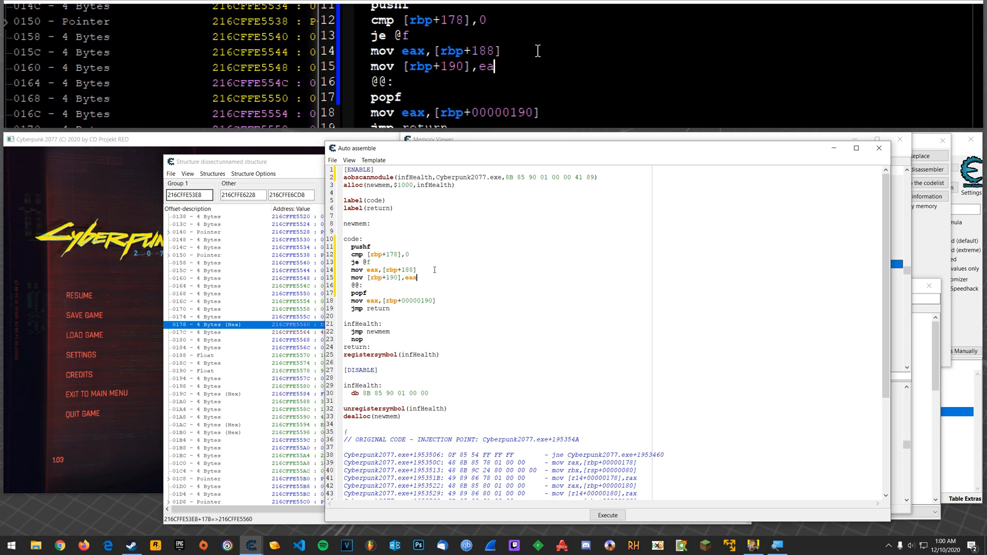
key("Return")
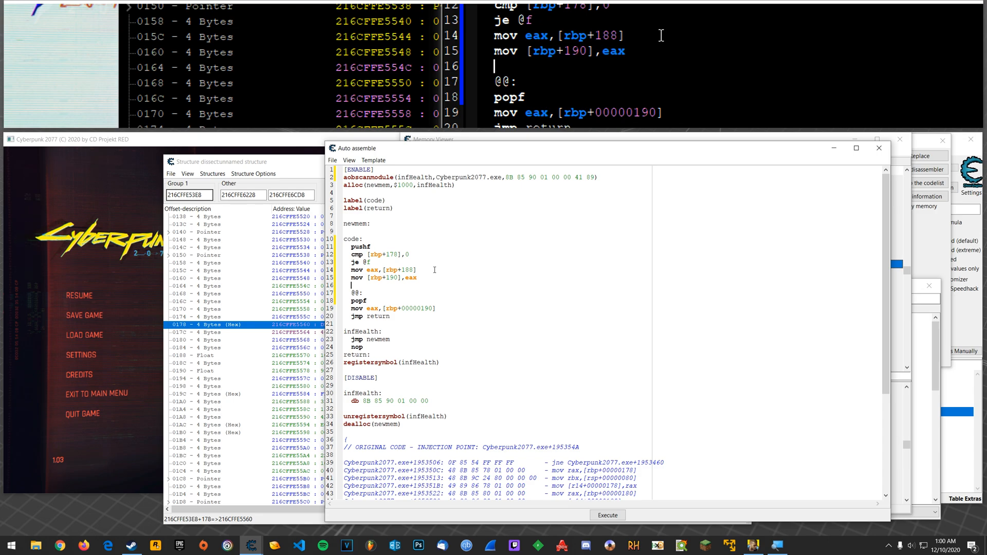
type("mov []")
key("Left")
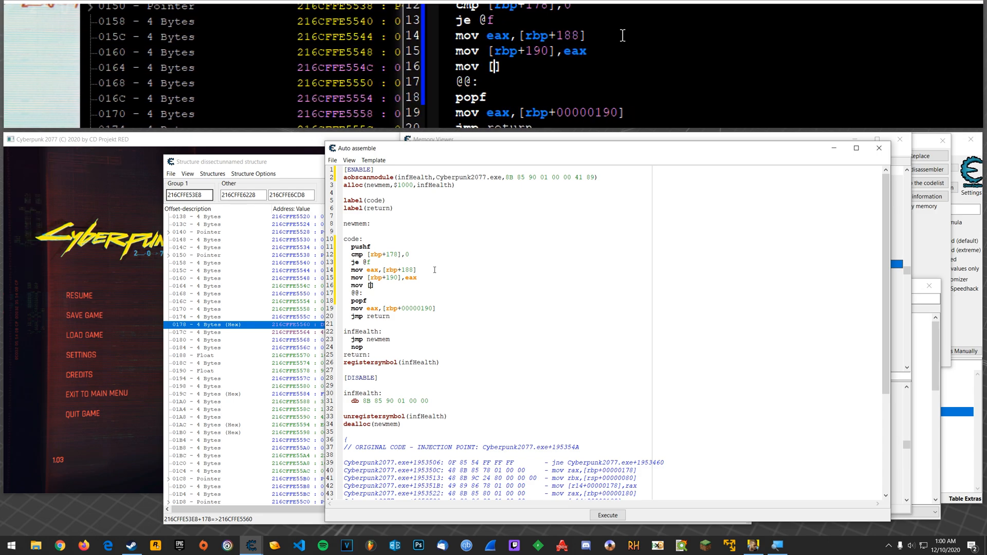
type("rbp")
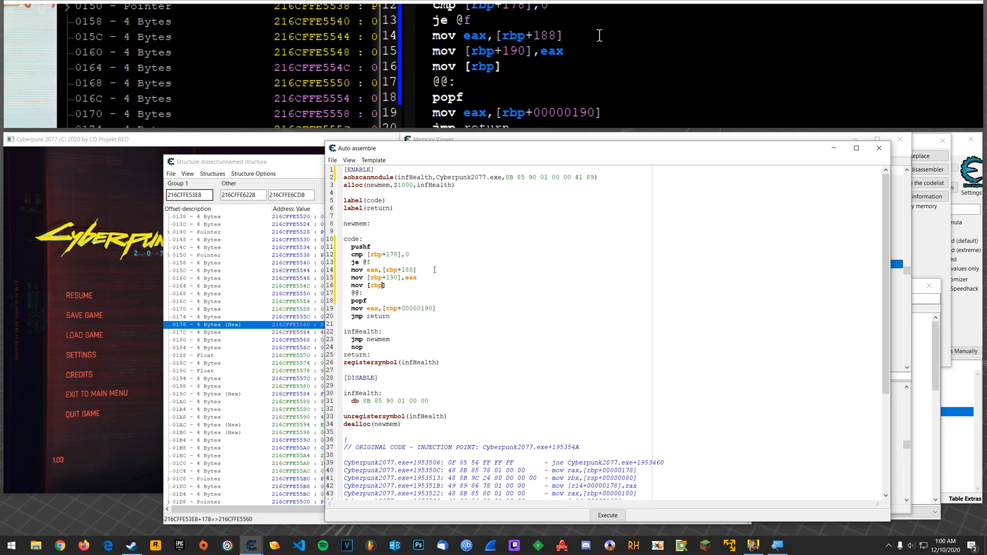
type("+190")
key("Right")
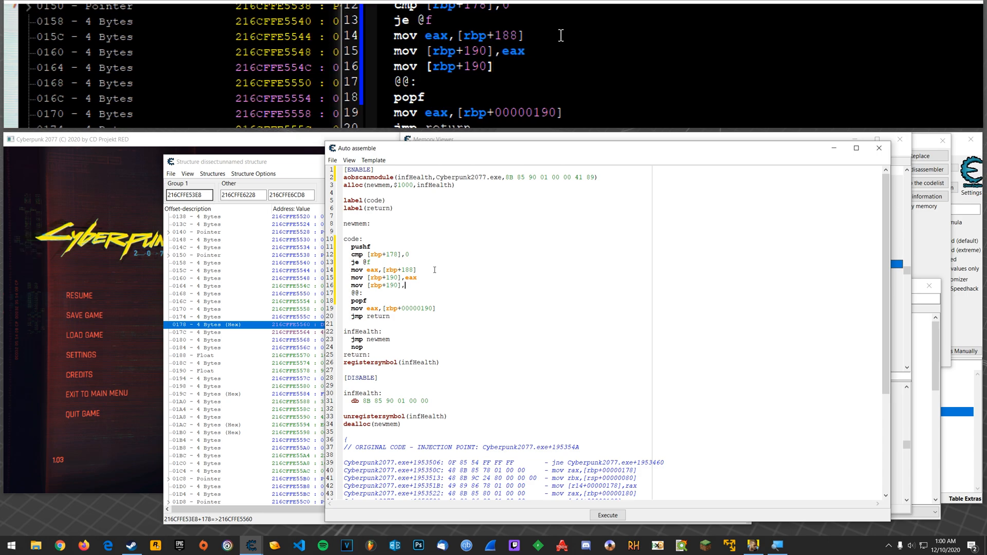
type("[]")
key("Left")
type("rbp+")
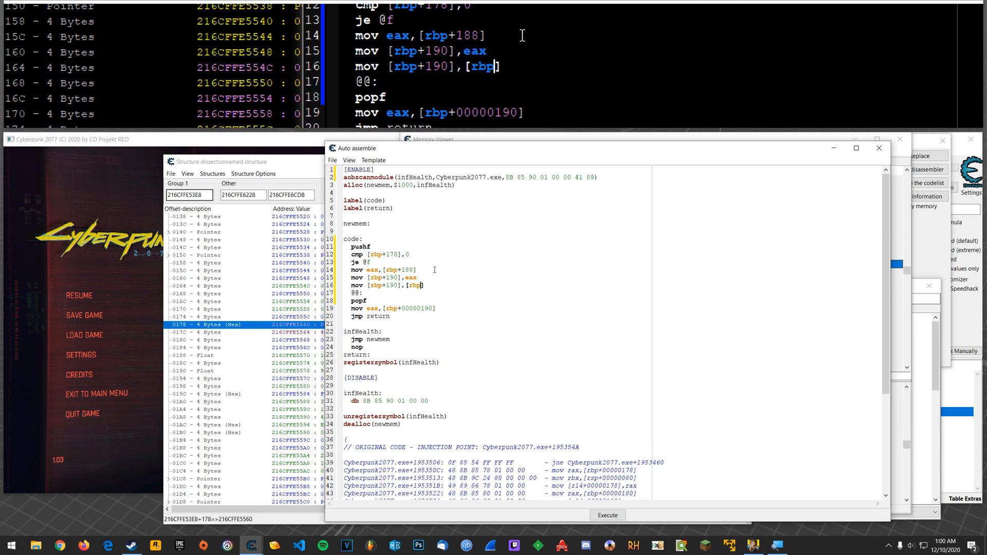
type("188")
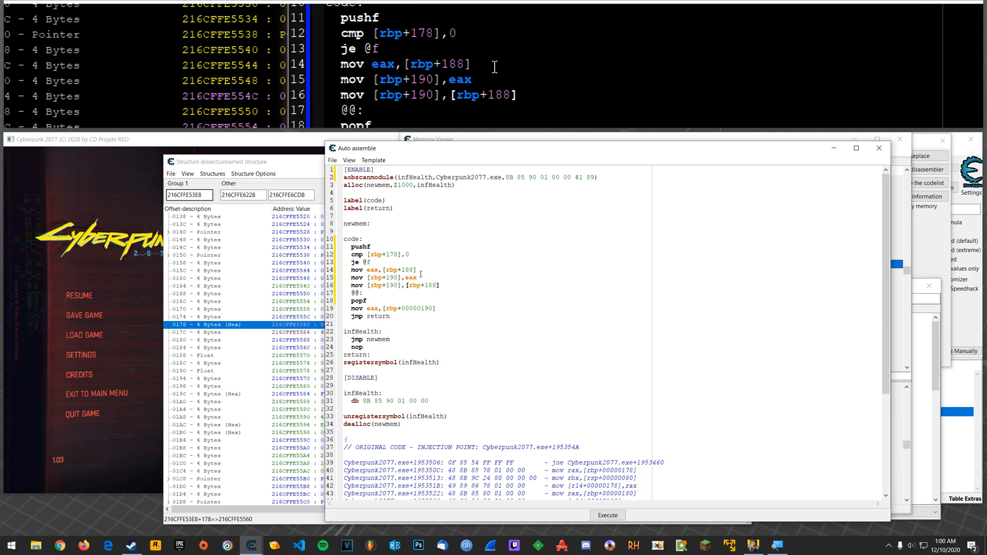
Delete the invalid memory-to-memory 'mov [rbp+190],[rbp+188]' line.
key("Left")
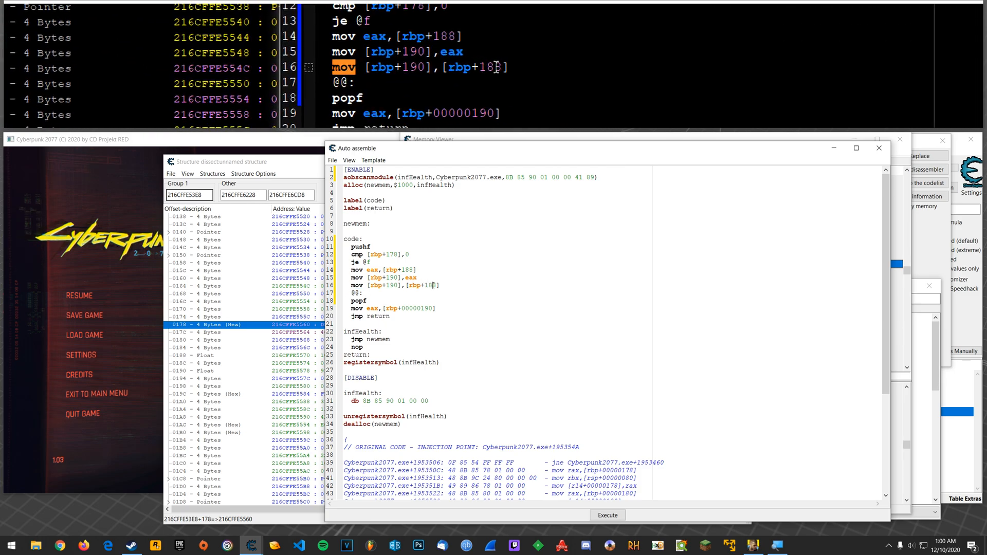
key("End")
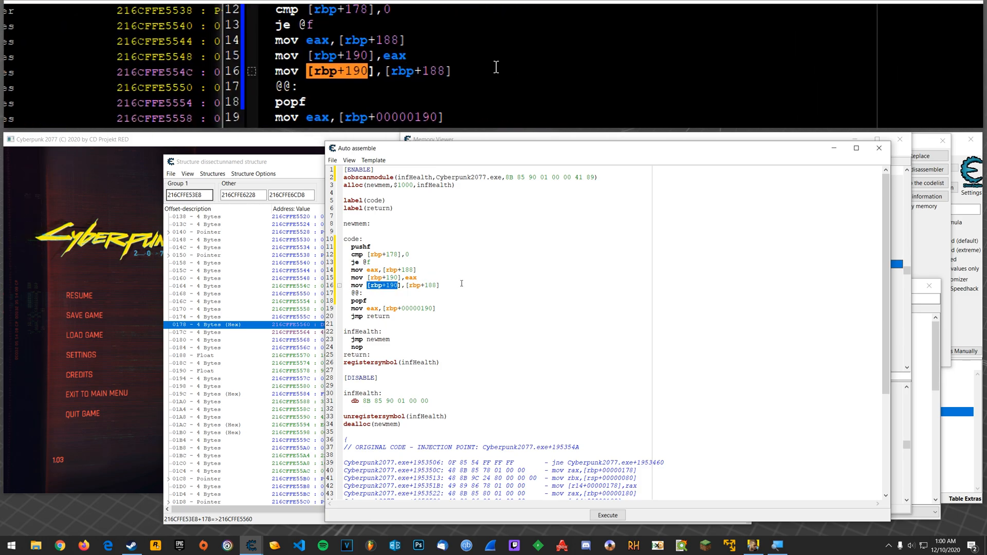
key("shift+Down")
key("shift+Home")
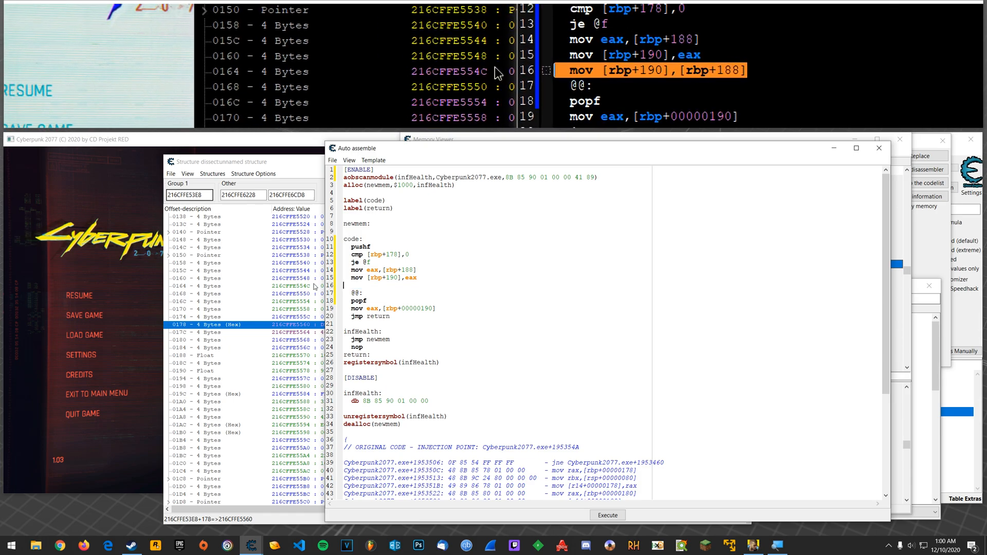
key("Delete")
key("BackSpace")
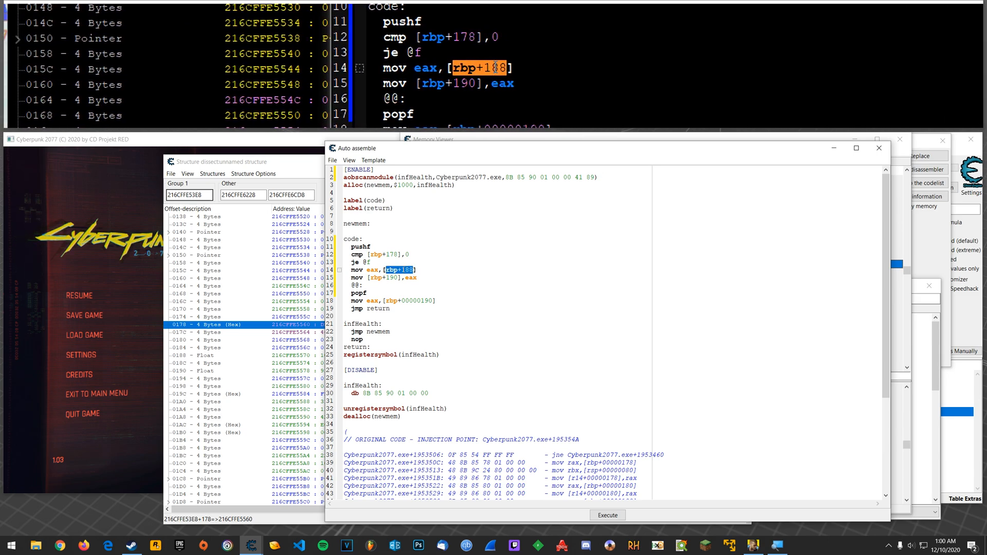
left_click(416, 278)
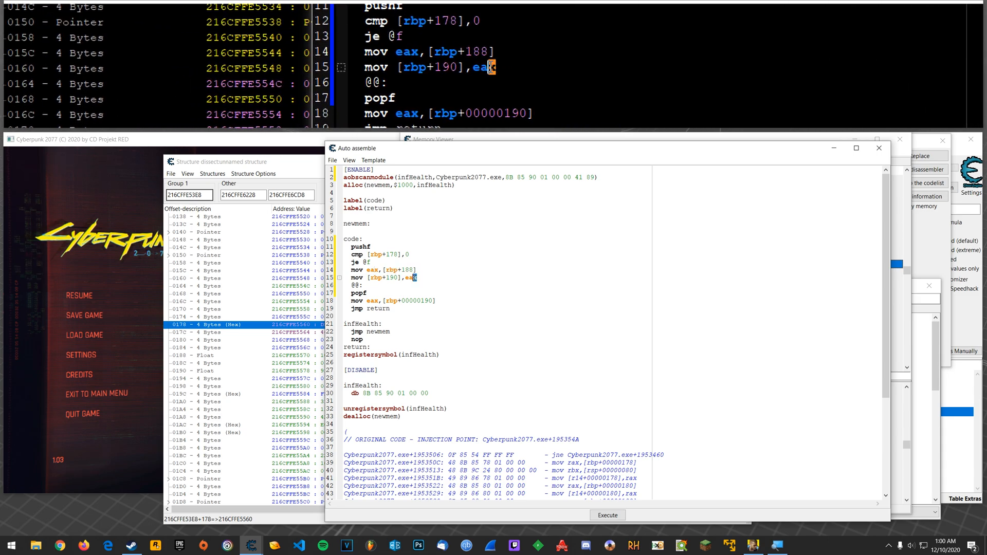
left_click(414, 270)
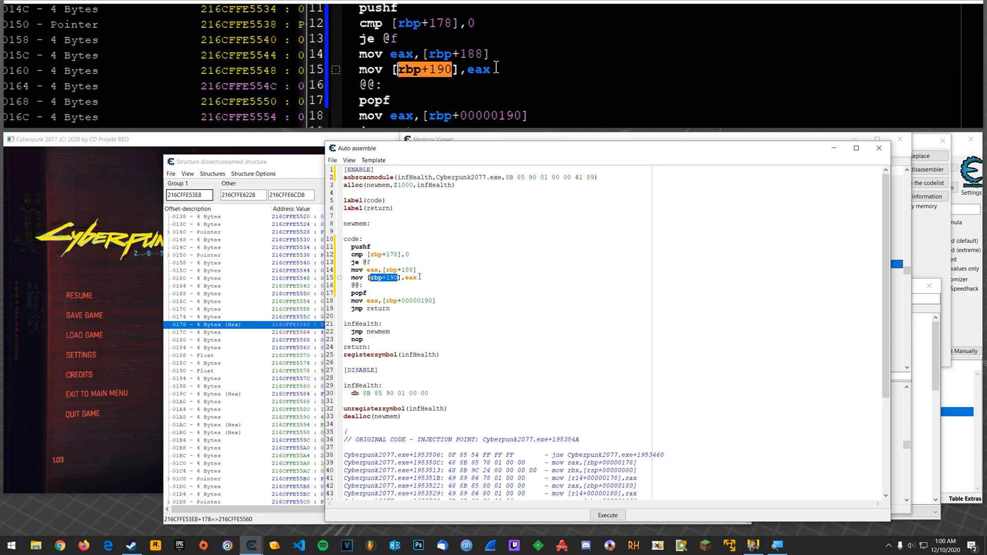
left_click_drag(369, 278, 369, 294)
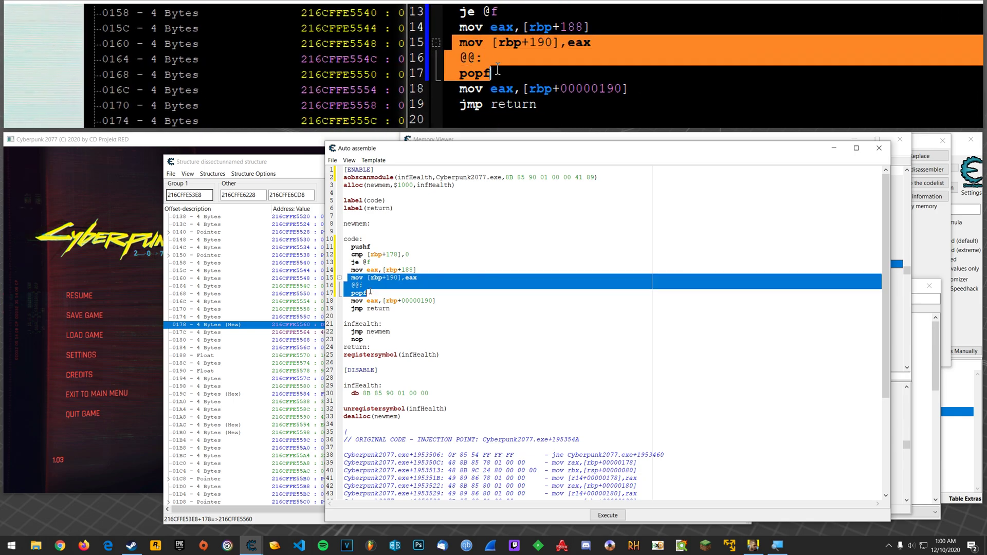
left_click(399, 300)
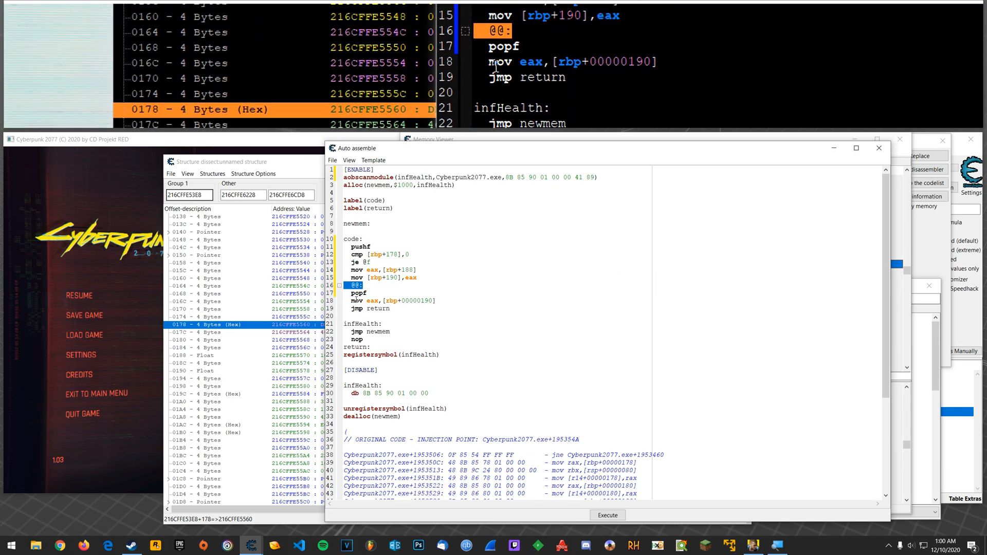
double_click(358, 293)
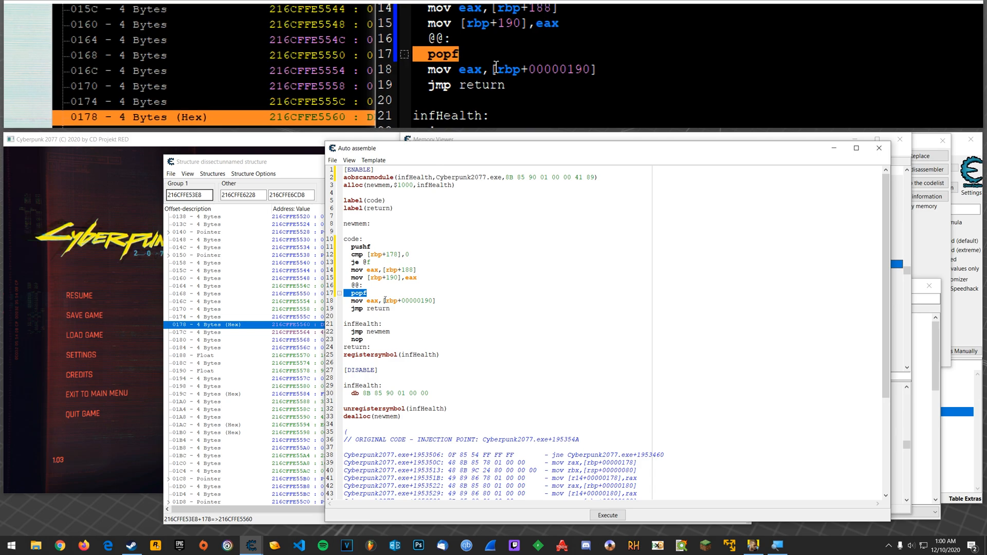
left_click(434, 301)
left_click_drag(434, 300, 389, 300)
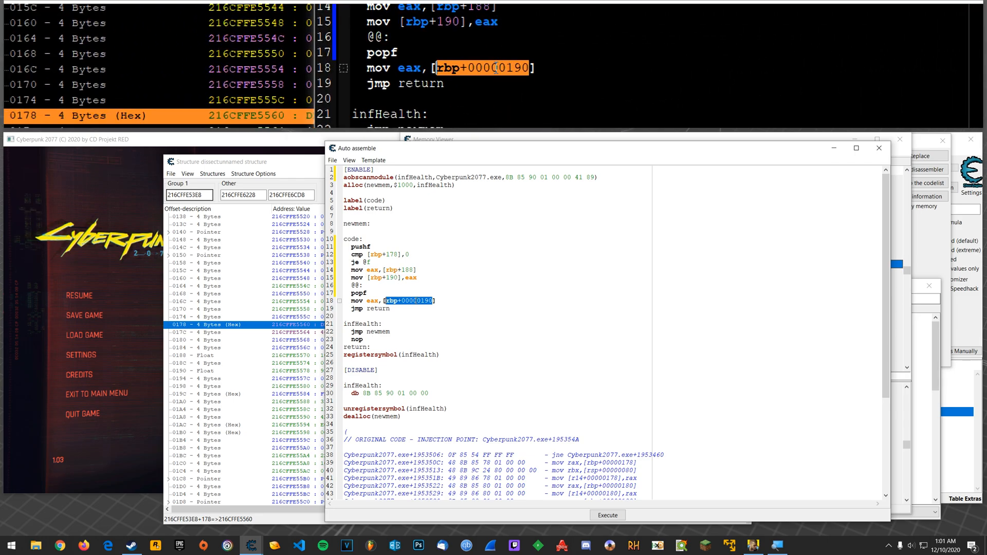
left_click_drag(434, 300, 384, 301)
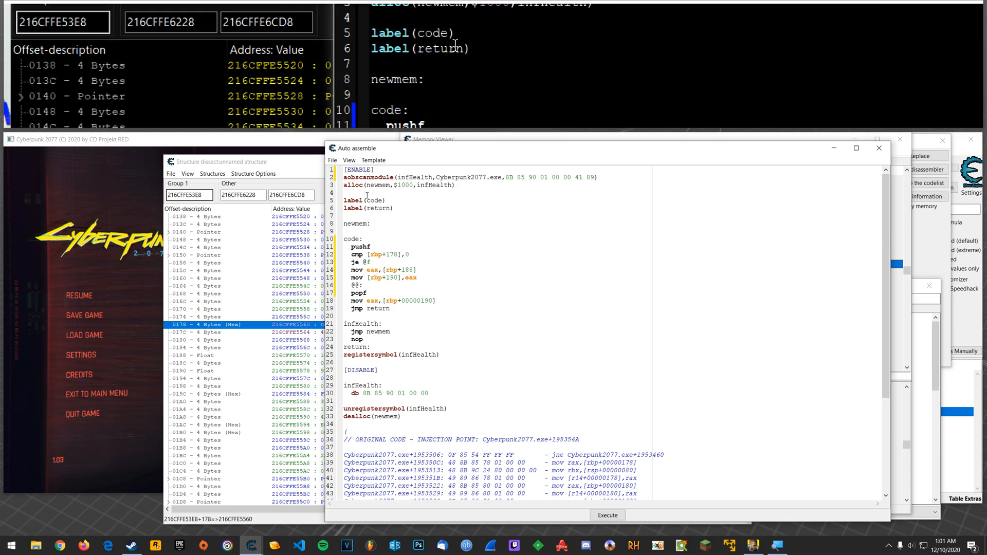
Assign the script to the current cheat table and close the assembler, structure dissect and memory viewer.
left_click(332, 160)
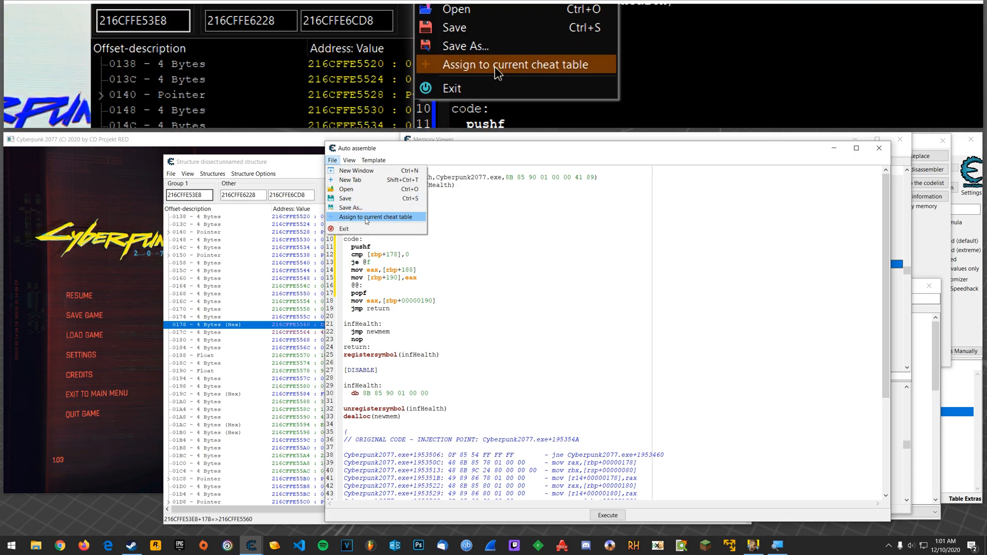
left_click(375, 217)
left_click(879, 147)
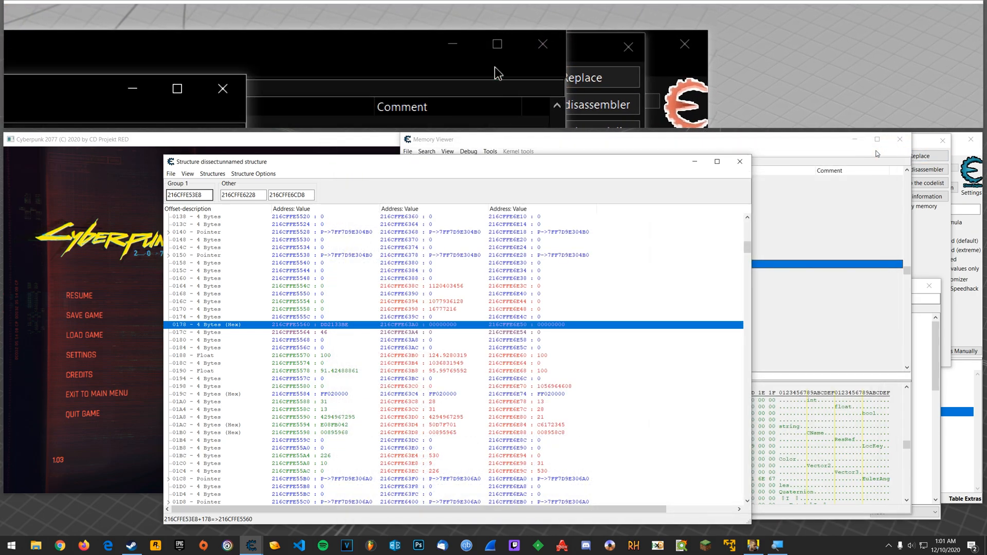
left_click(740, 162)
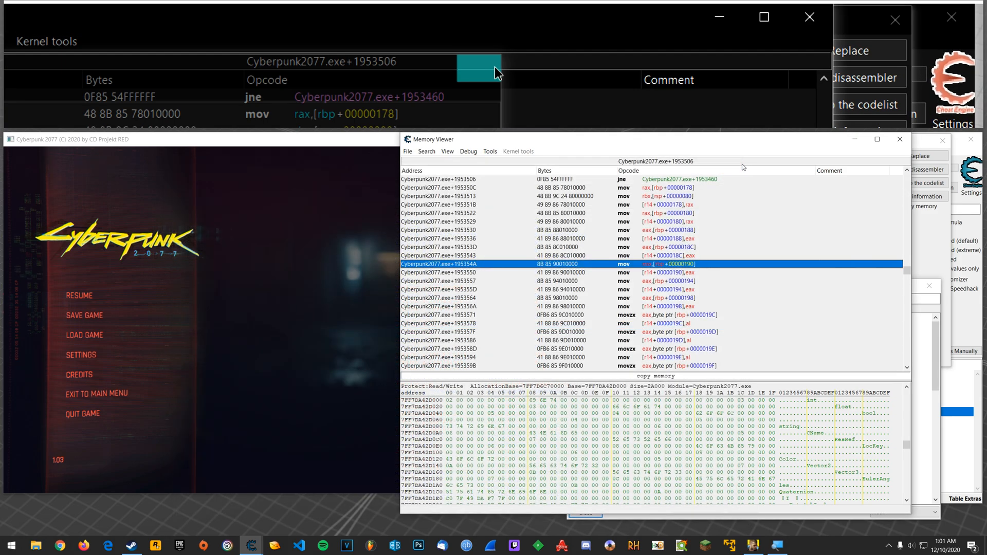
left_click(900, 140)
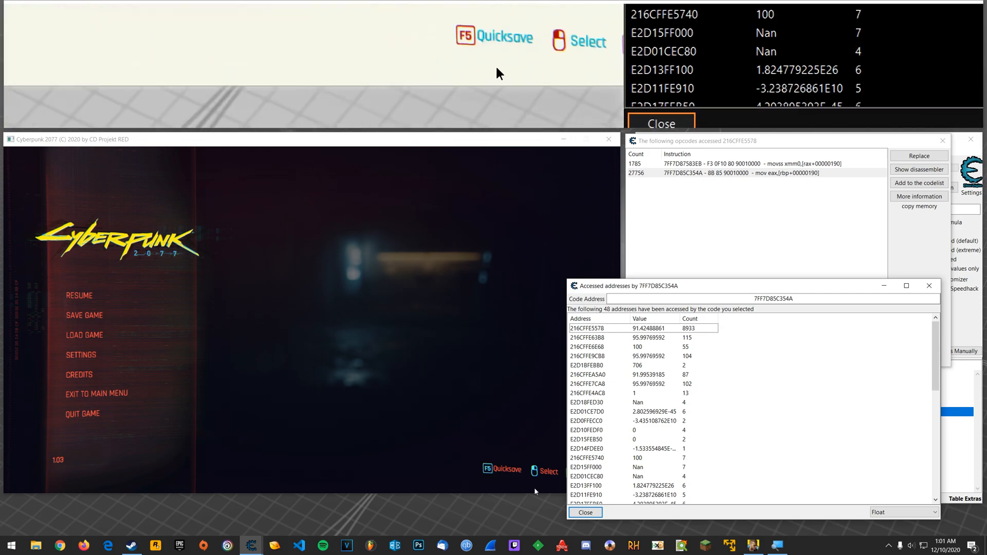
Close the accessed-addresses and opcode dialogs and reopen the Infinite Health script for review.
left_click(586, 512)
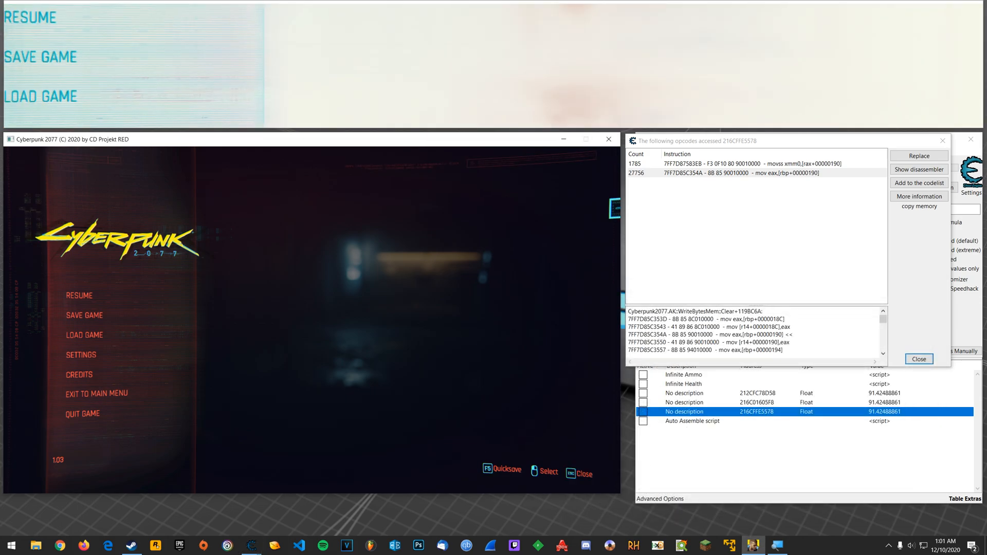
key("Escape")
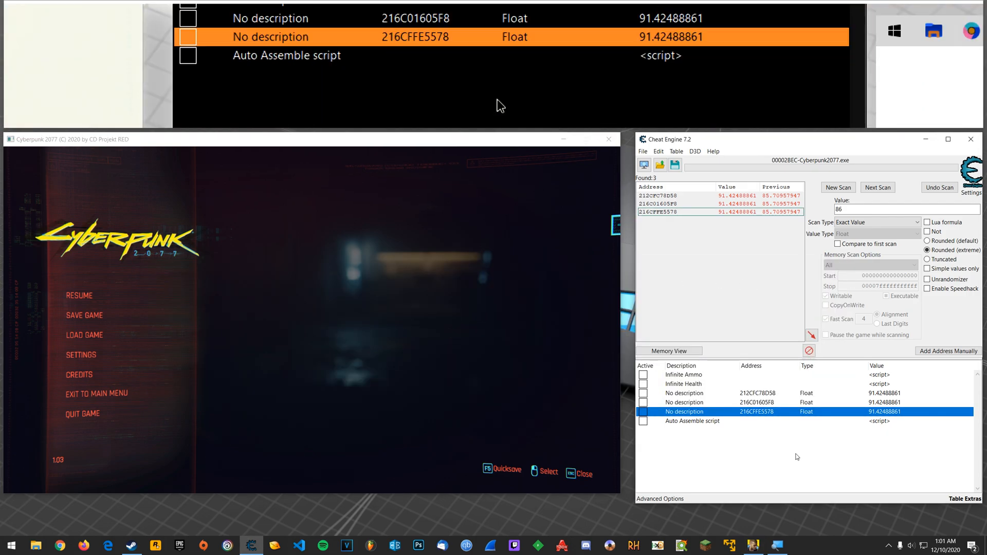
left_click(703, 423)
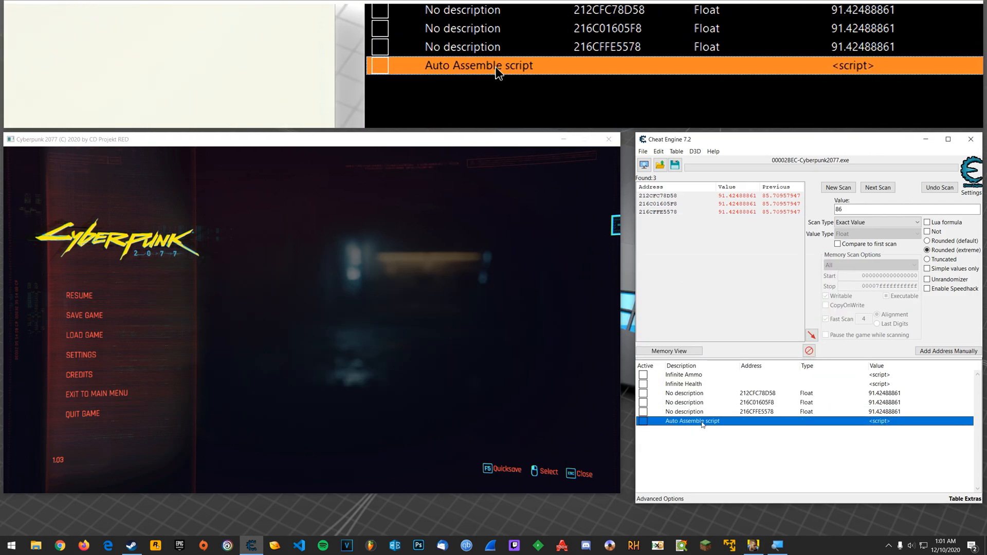
double_click(879, 383)
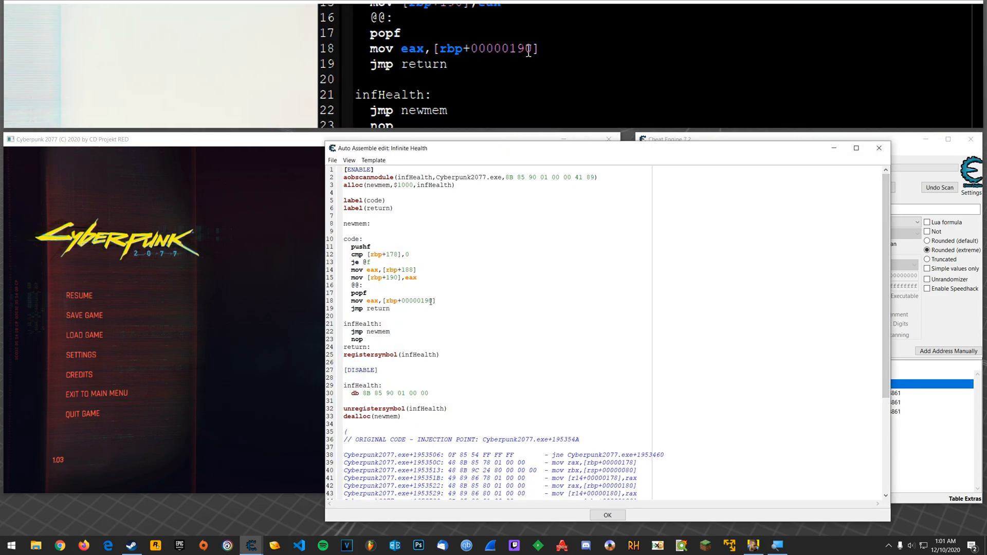
Enable the Infinite Health script so address 216CFFE5578 reads 100, then return to the game.
left_click(879, 147)
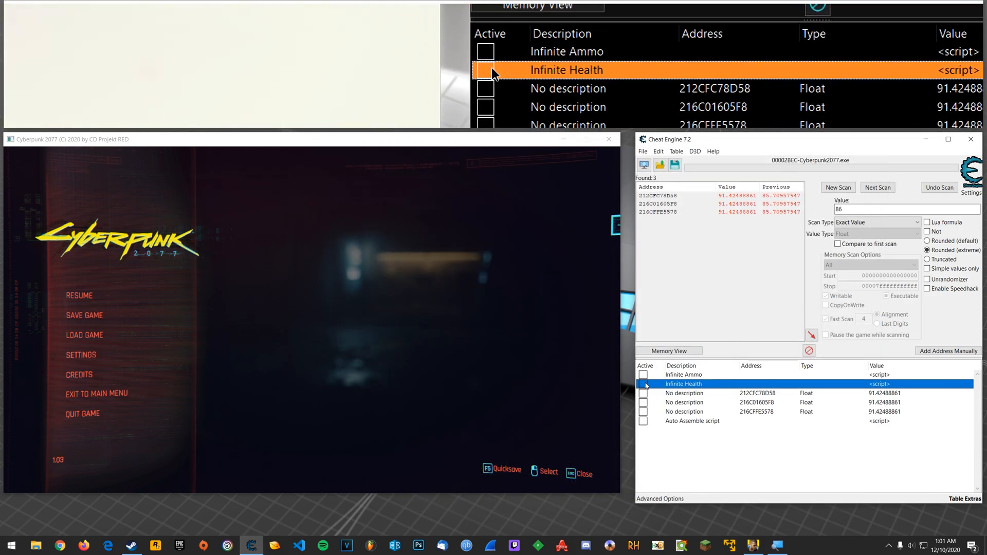
left_click(645, 384)
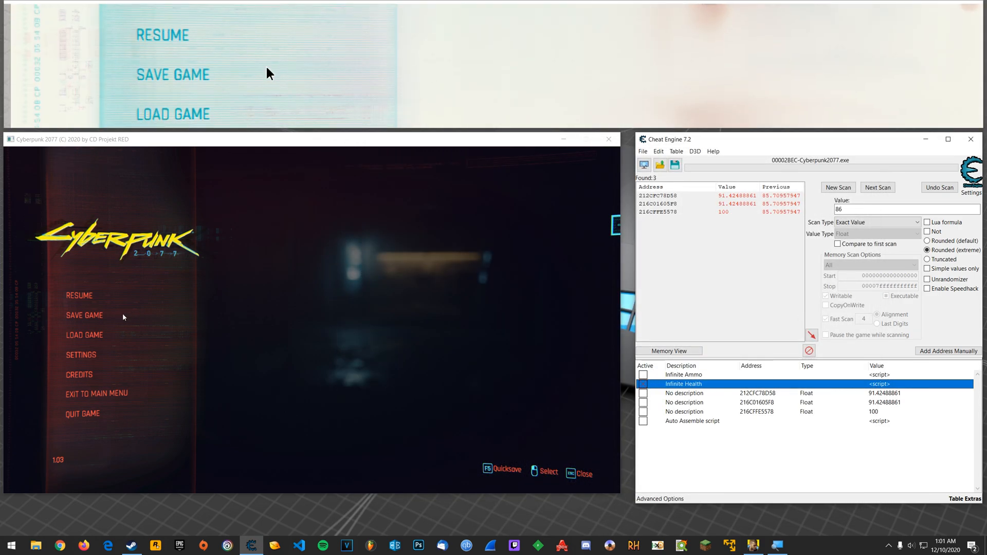
left_click(123, 317)
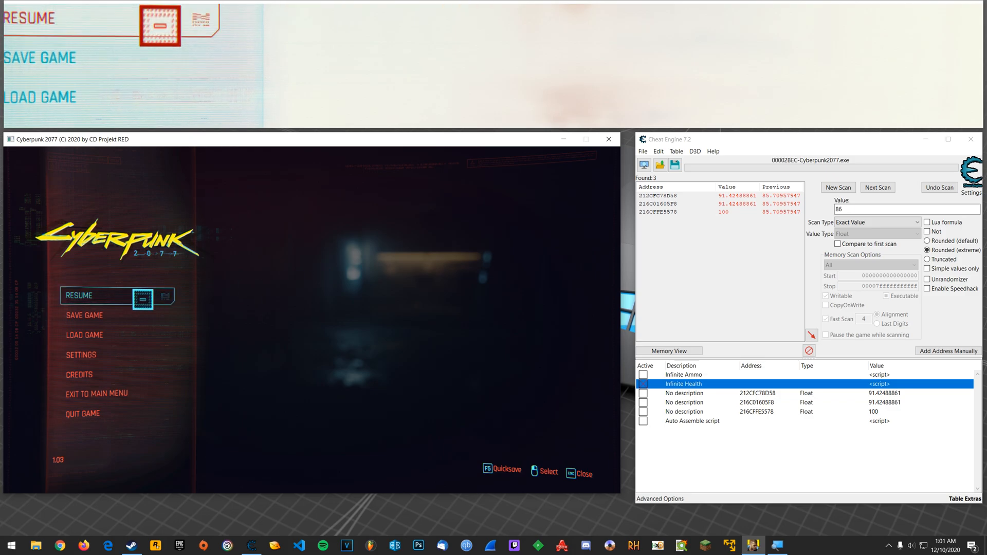
Resume Cyberpunk 2077 and melee the room of enemies while health holds at 100 of 100.
key("Escape")
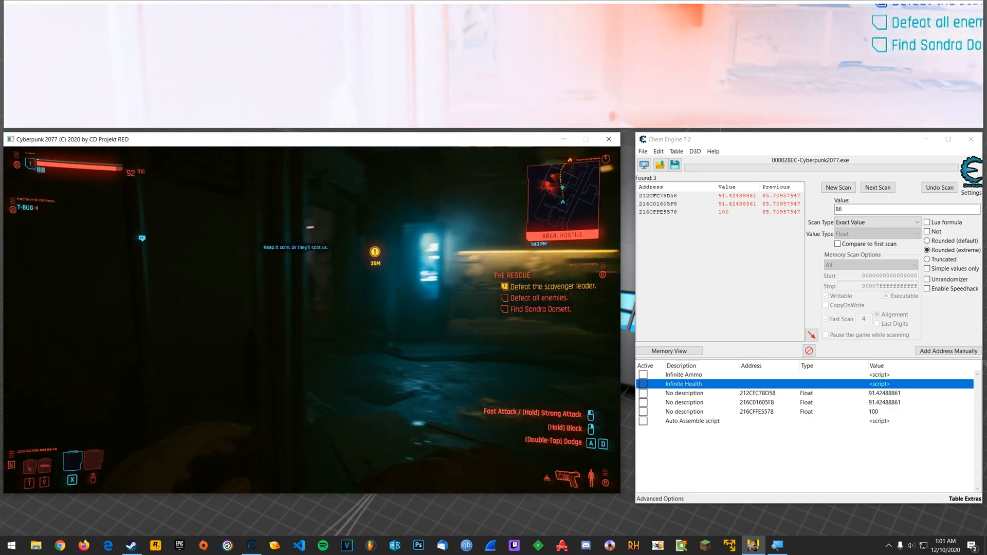
key("w")
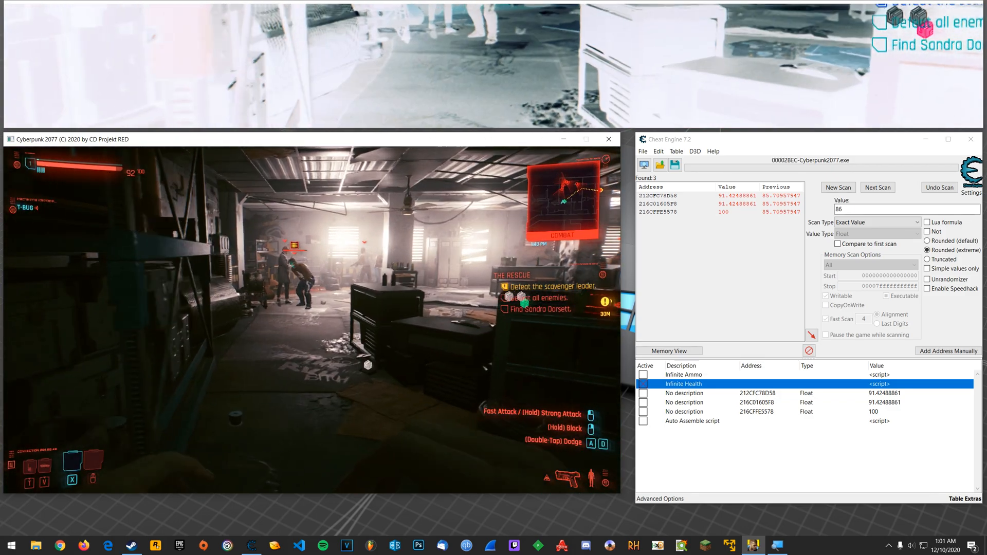
key("w")
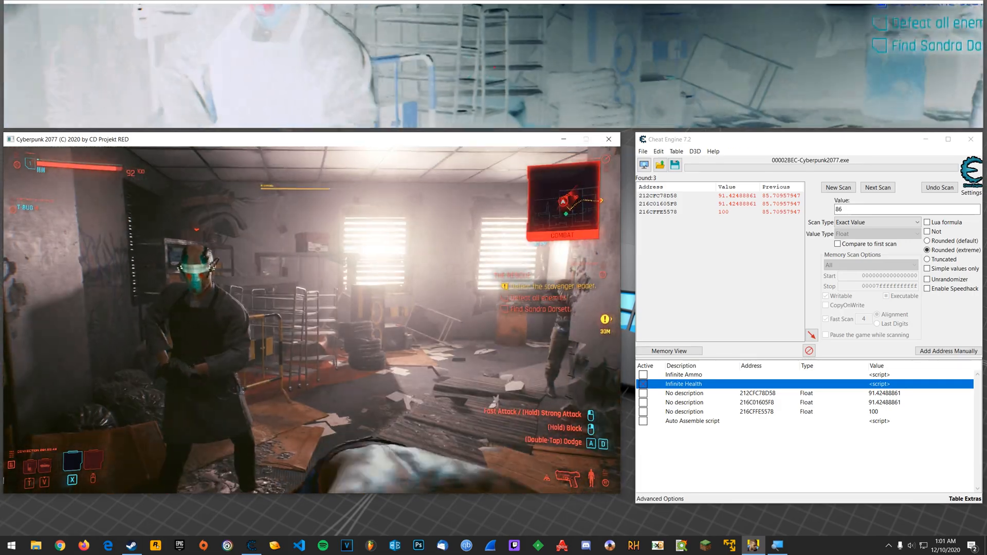
key("w")
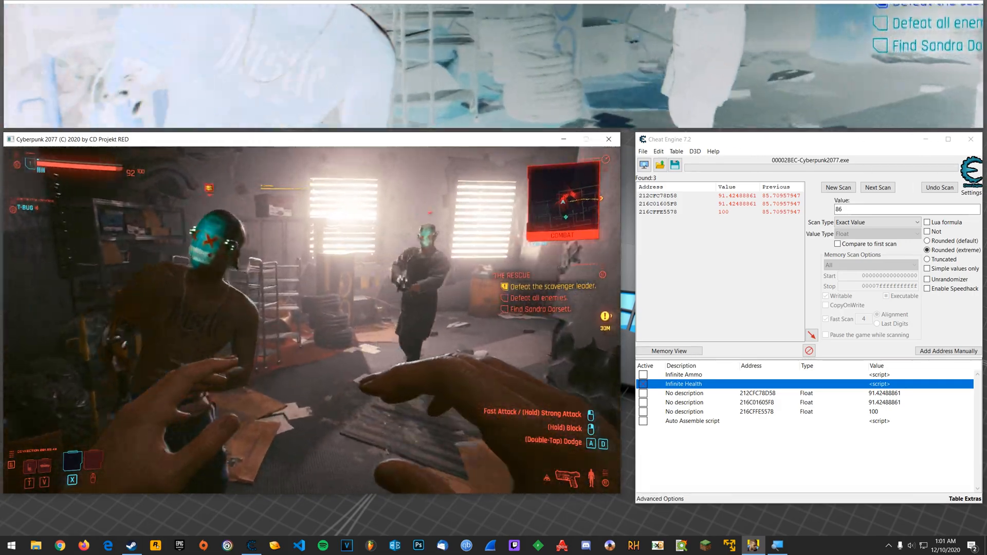
key("w")
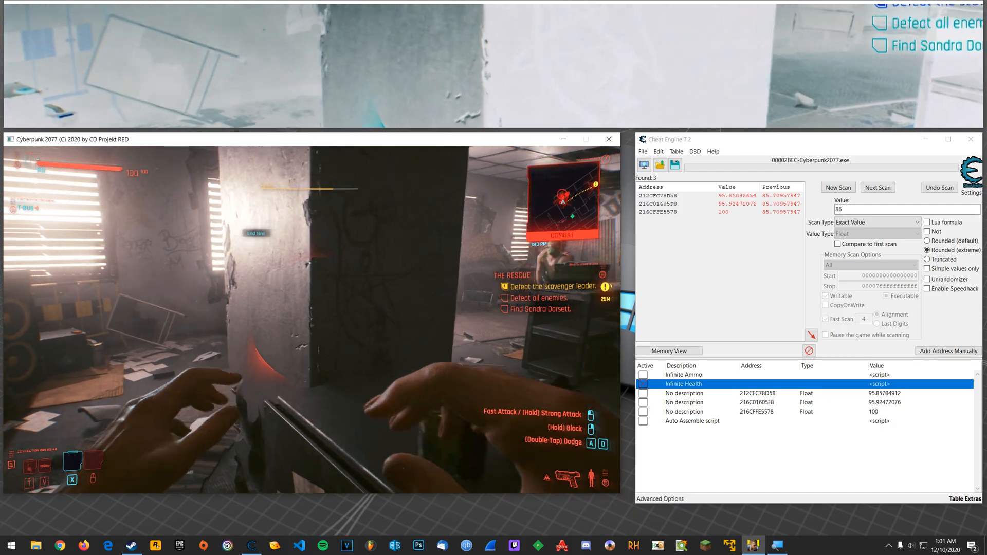
key("w")
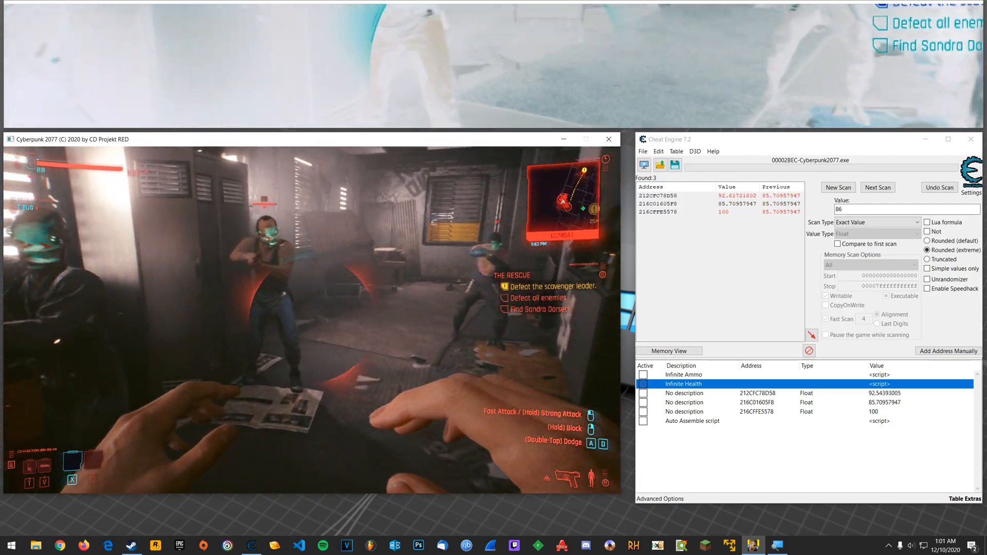
key("w")
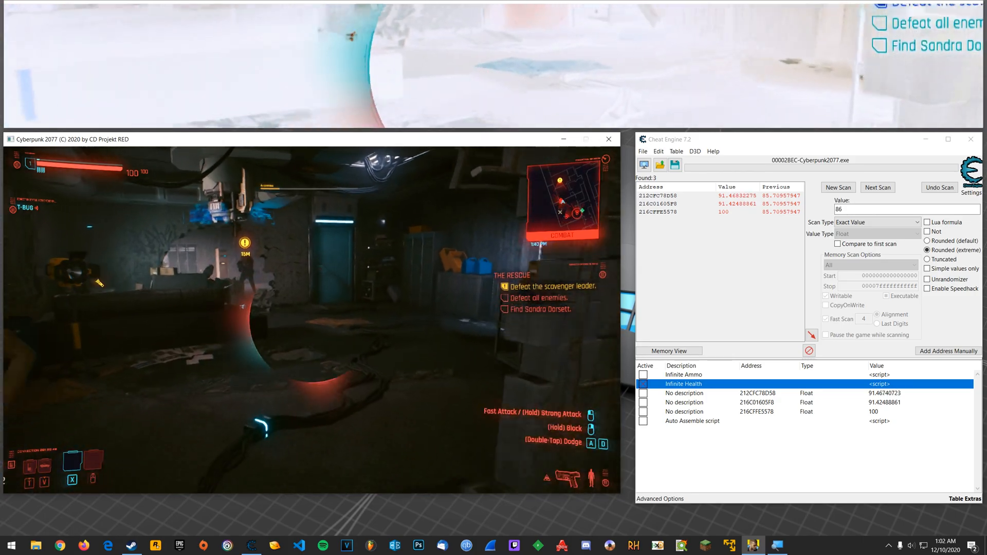
key("s")
key("w")
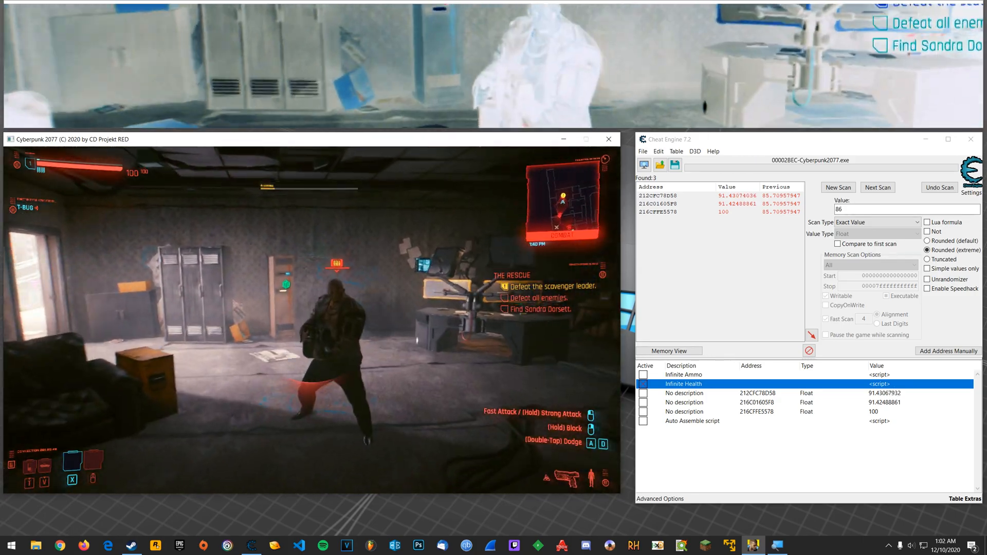
key("w")
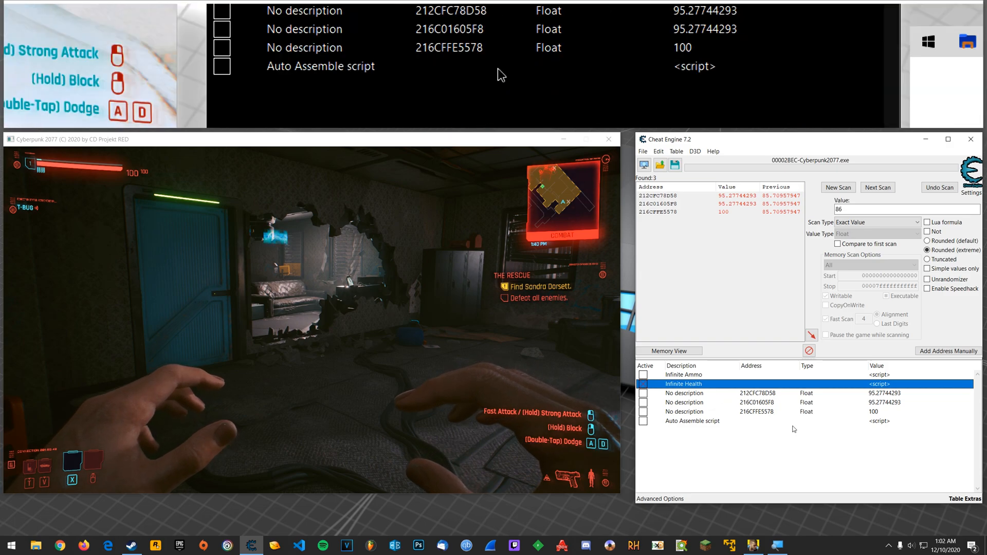
Clear the cheat table selection after defeating the scavenger leader with health still at 100.
left_click(730, 421)
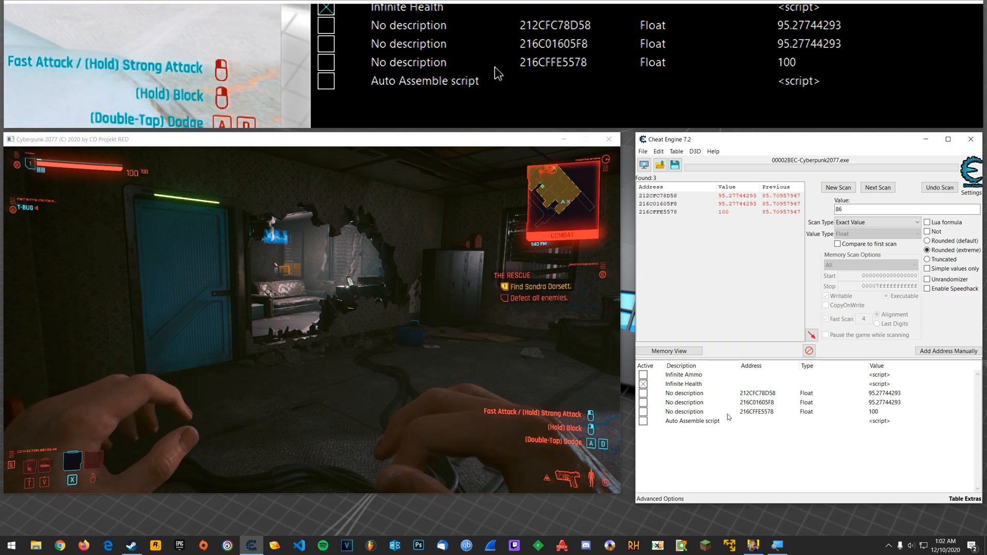